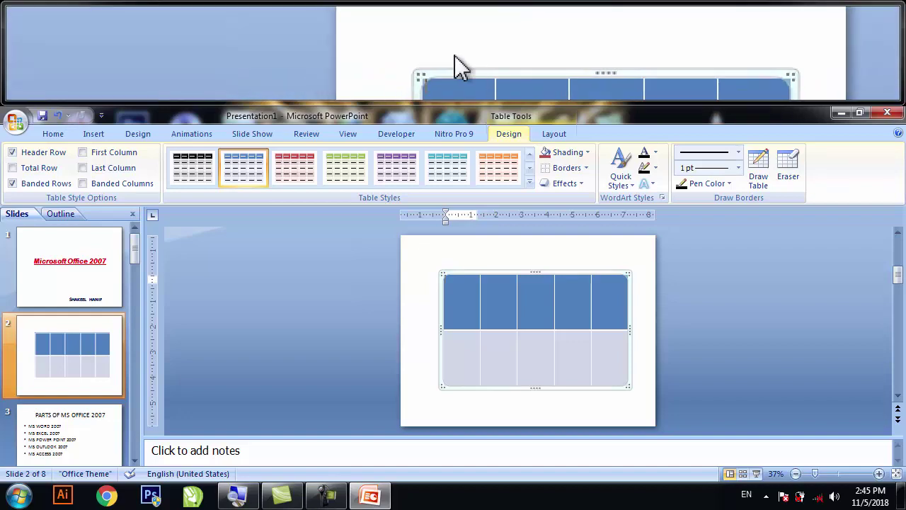
# Undo the table insertion on slide 2 and insert the Lighthouse sample picture there instead.
pyautogui.hotkey('ctrl', 'z')
pyautogui.hotkey('ctrl', 'z')
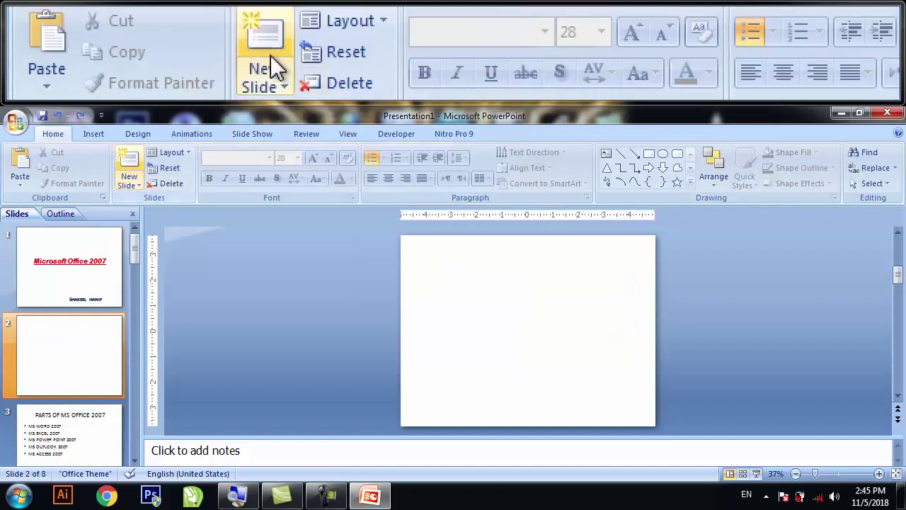
pyautogui.click(94, 134)
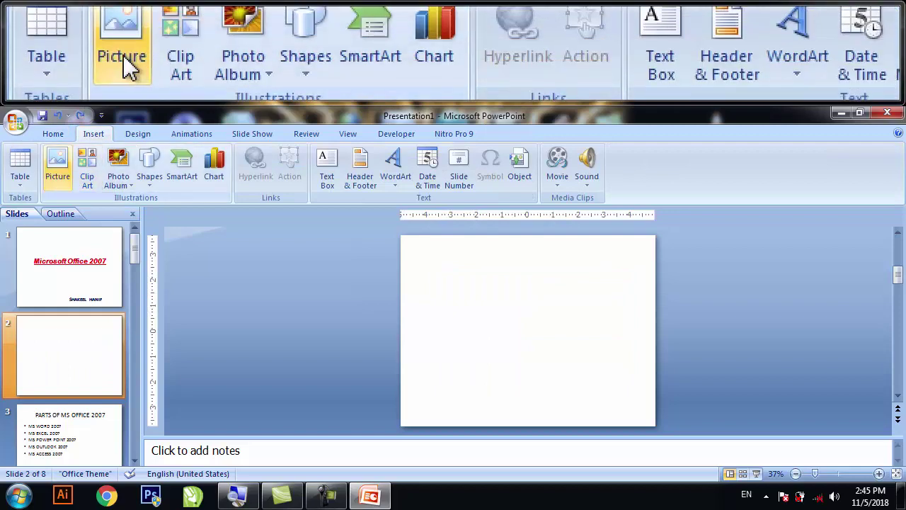
pyautogui.click(58, 173)
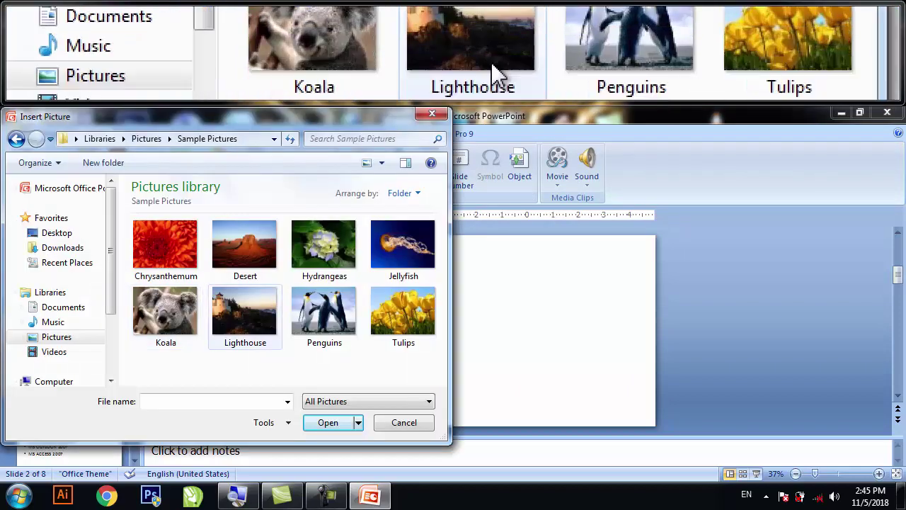
pyautogui.click(249, 327)
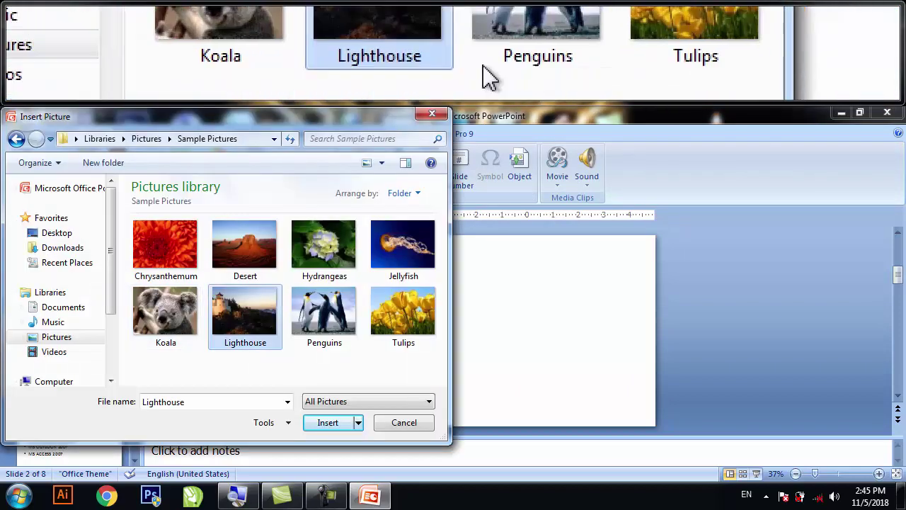
pyautogui.click(331, 422)
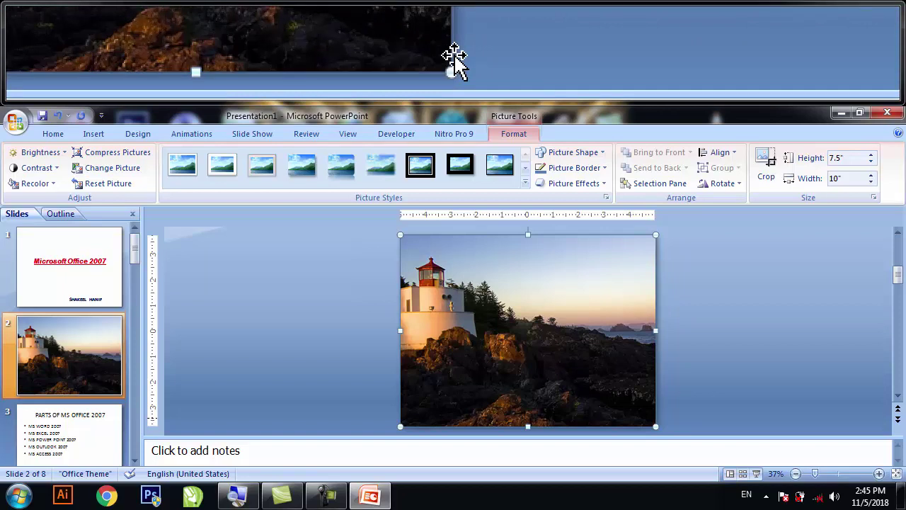
# Shrink the lighthouse picture to about 2" high by 2.67" wide and arrange it with two duplicates in a row.
pyautogui.moveTo(655, 420); pyautogui.dragTo(507, 350)
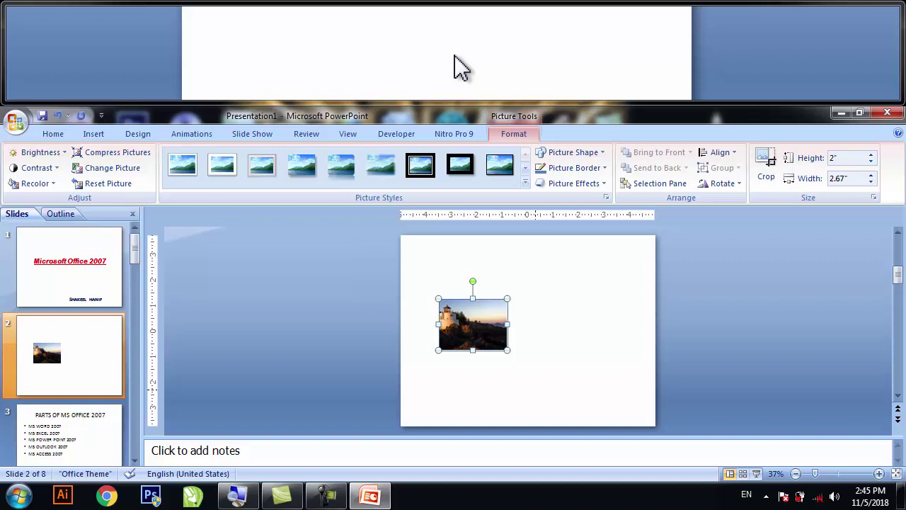
pyautogui.hotkey('ctrl', 'd')
pyautogui.hotkey('ctrl', 'd')
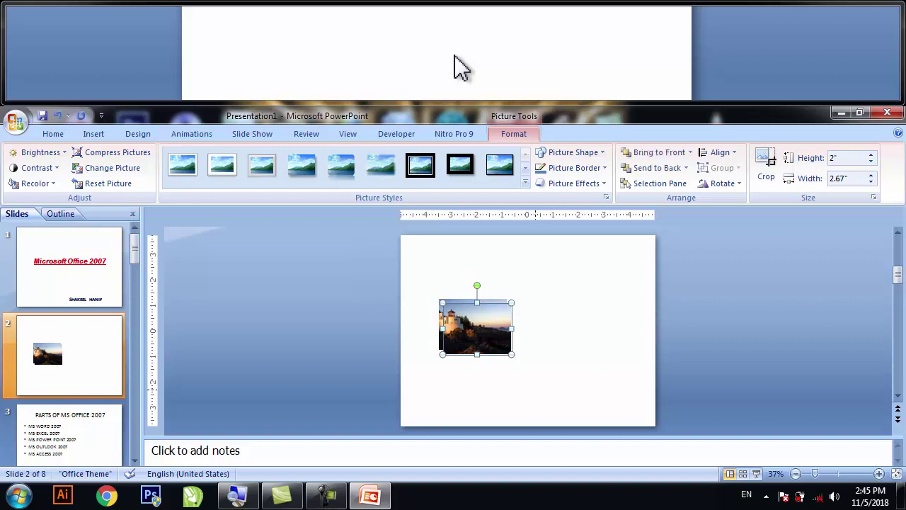
pyautogui.moveTo(465, 338); pyautogui.dragTo(424, 334)
pyautogui.click(584, 324)
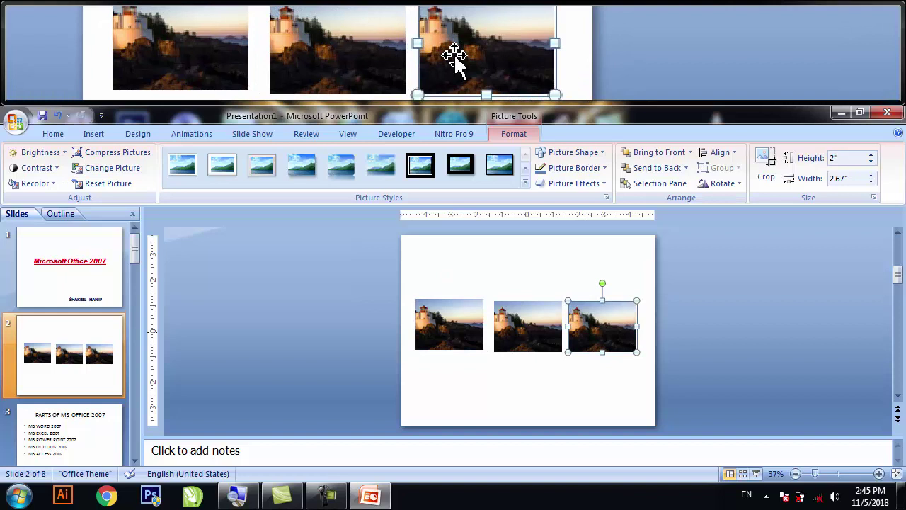
# Apply the tilted white-frame picture style to all three lighthouse pictures at once.
pyautogui.keyDown('shift'); pyautogui.click(524, 337); pyautogui.keyUp('shift')
pyautogui.keyDown('shift'); pyautogui.click(466, 342); pyautogui.keyUp('shift')
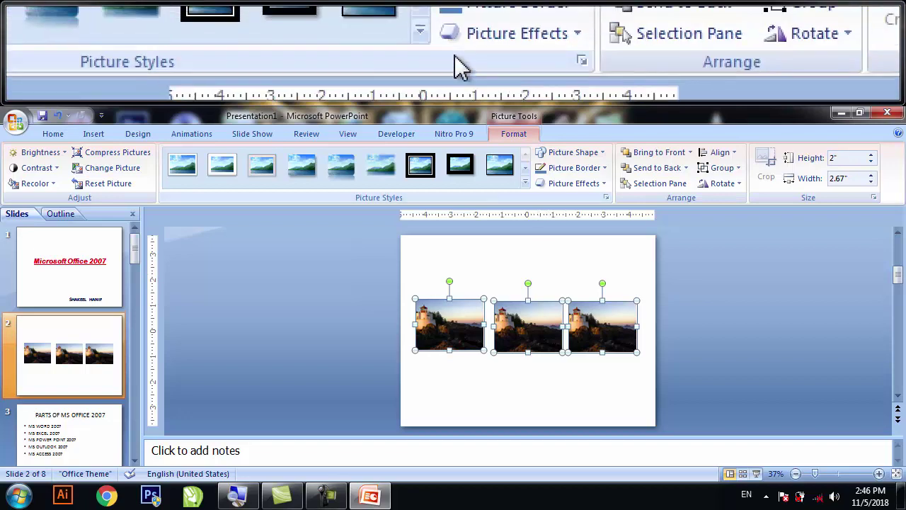
pyautogui.click(525, 182)
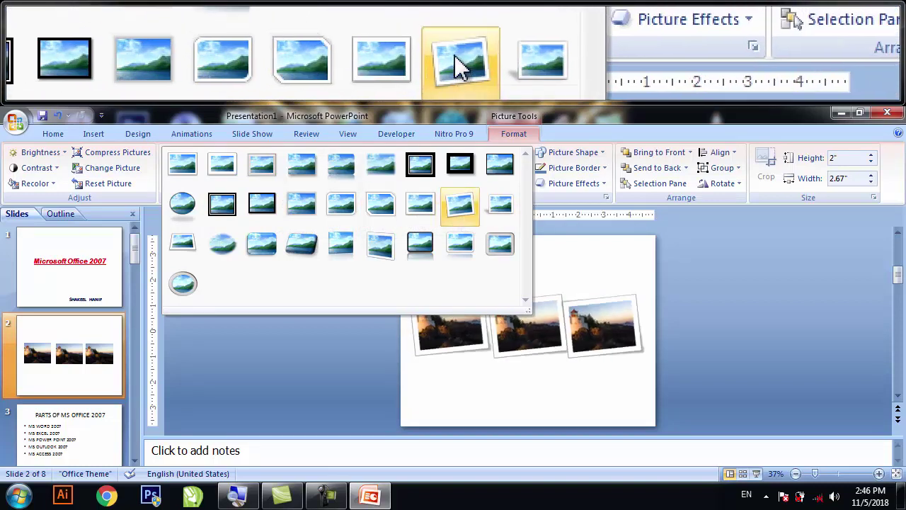
pyautogui.click(460, 205)
pyautogui.click(496, 383)
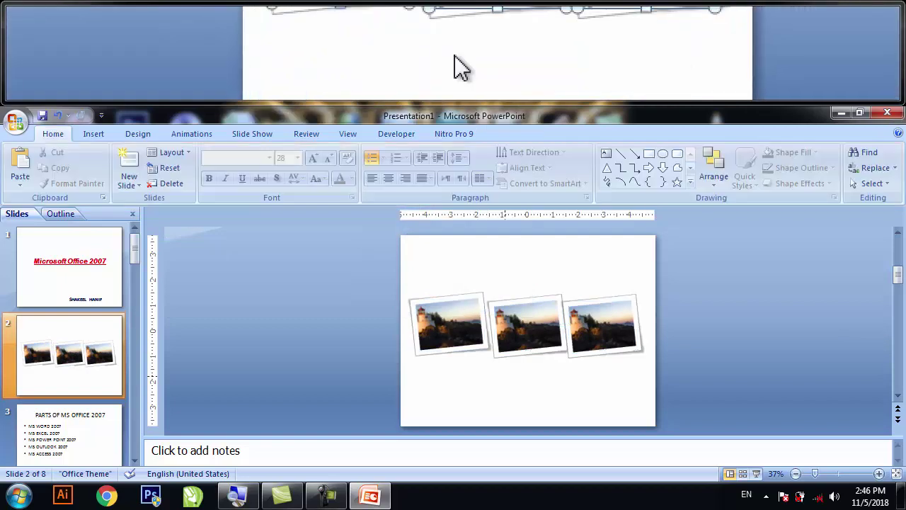
# Space out the three framed lighthouse pictures so that they no longer touch each other.
pyautogui.click(607, 322)
pyautogui.moveTo(604, 316); pyautogui.dragTo(612, 316)
pyautogui.click(557, 322)
pyautogui.click(456, 322)
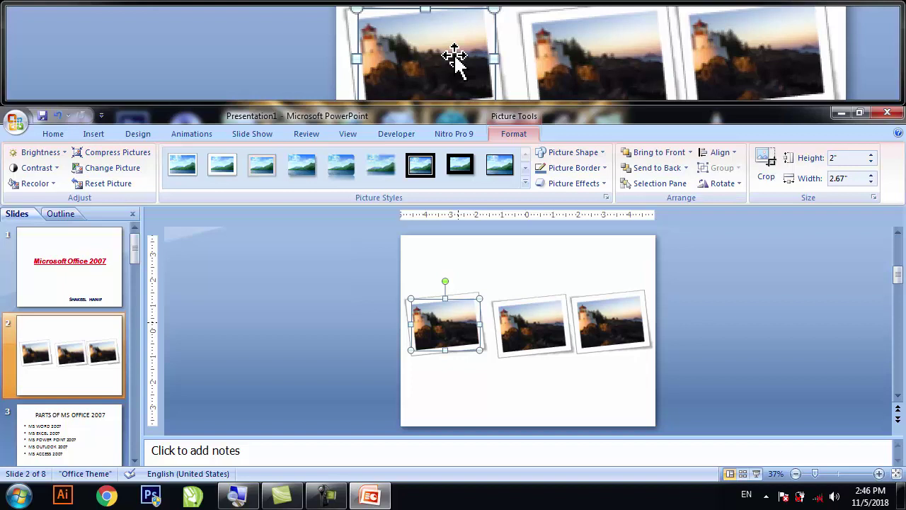
pyautogui.click(480, 280)
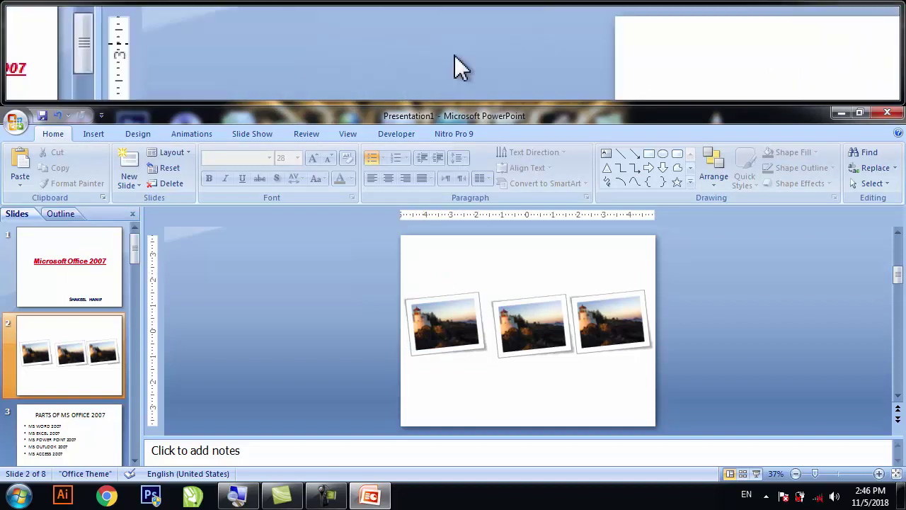
# Create a blank presentation and start a new photo album from it.
pyautogui.click(93, 133)
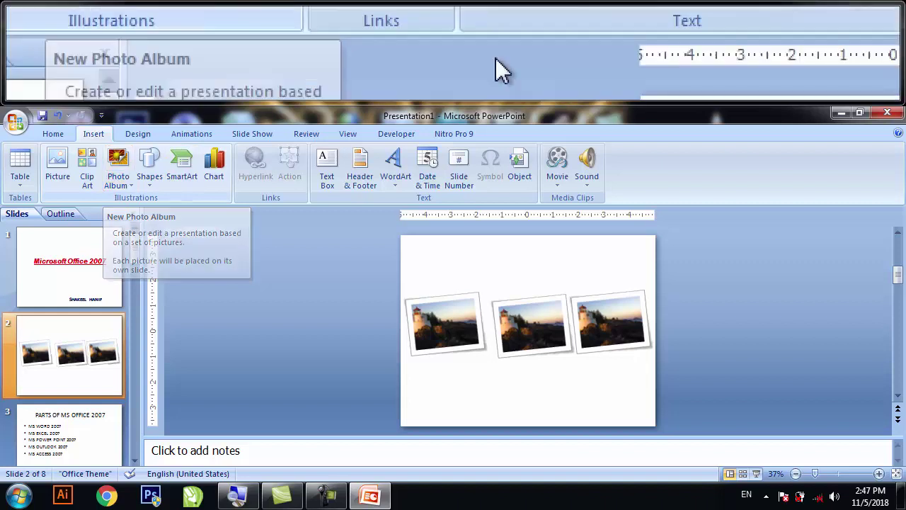
pyautogui.hotkey('ctrl', 'n')
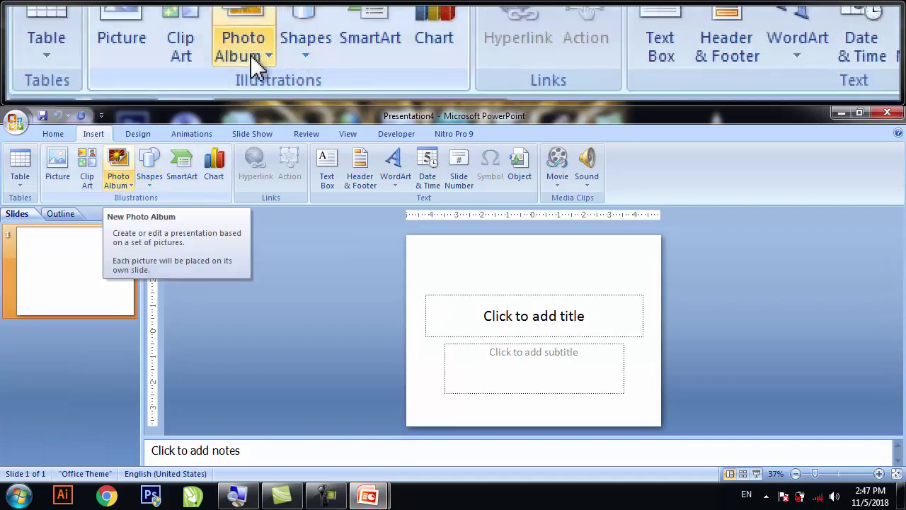
pyautogui.click(122, 184)
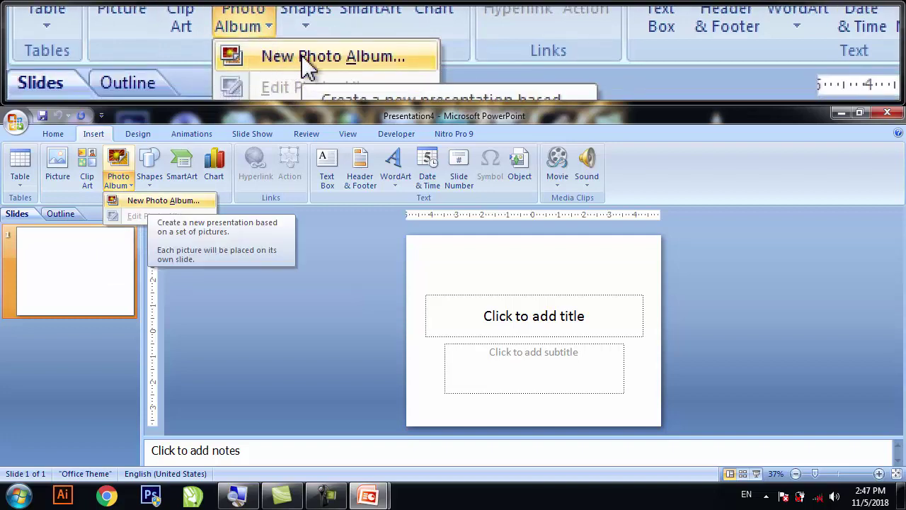
pyautogui.click(149, 200)
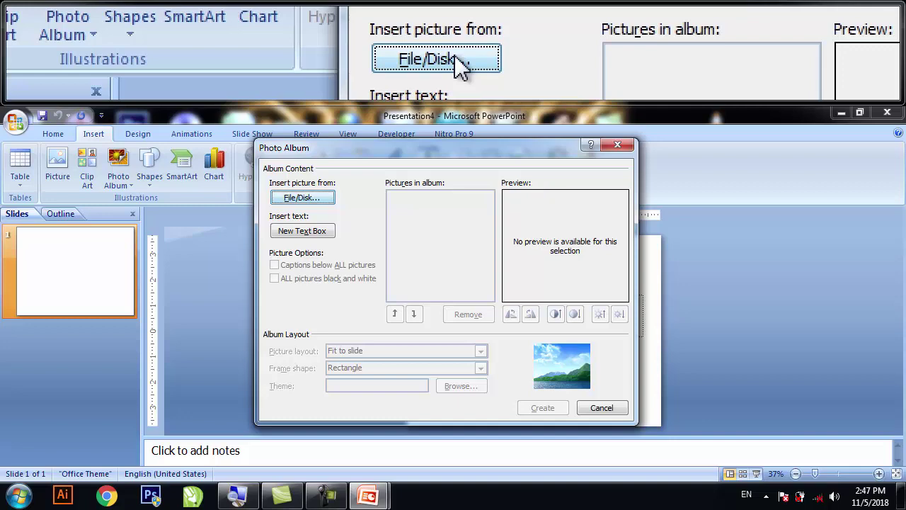
# Add all eight pictures from the Sample Pictures folder, Chrysanthemum through Tulips, to the photo album.
pyautogui.click(312, 199)
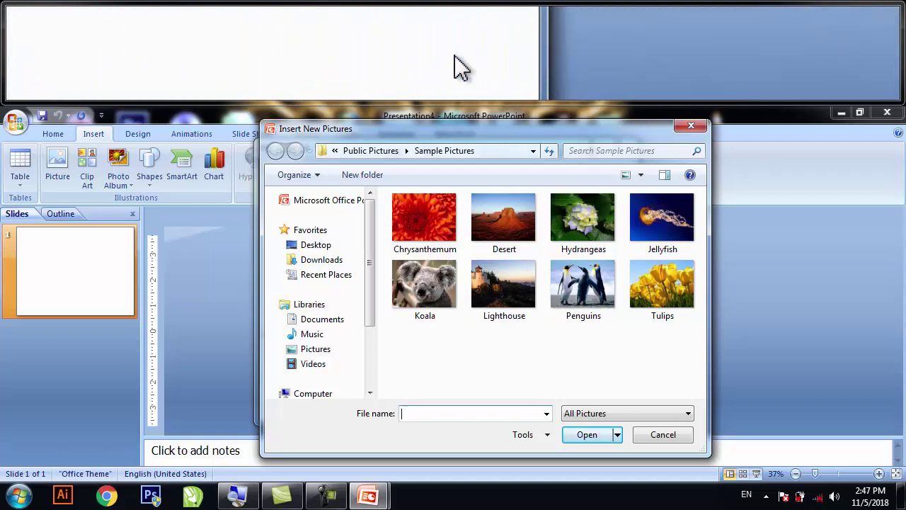
pyautogui.moveTo(690, 357); pyautogui.dragTo(396, 195)
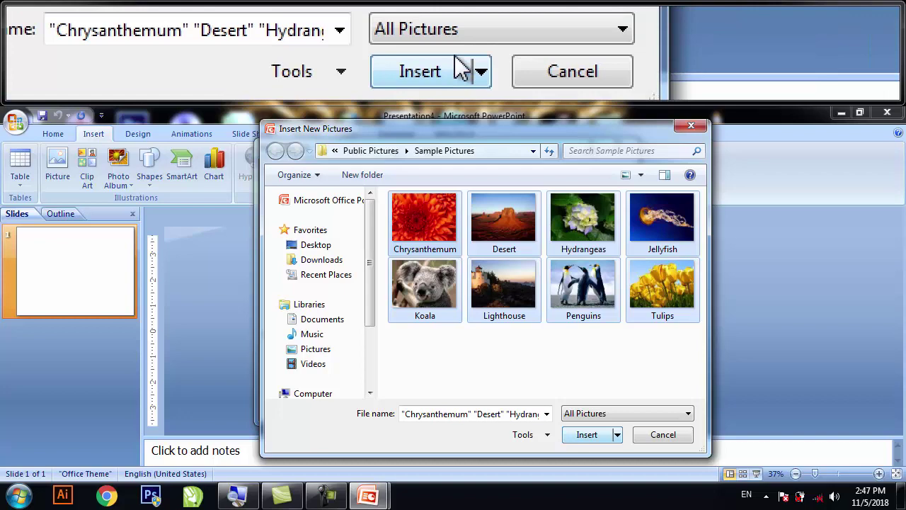
pyautogui.click(602, 432)
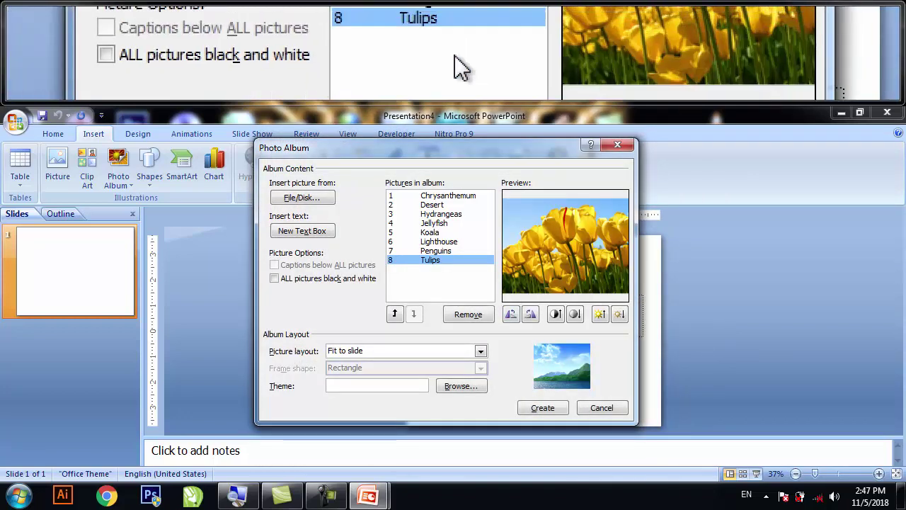
# Rotate the Tulips picture a quarter turn left and back to its original orientation.
pyautogui.moveTo(315, 149); pyautogui.dragTo(328, 145)
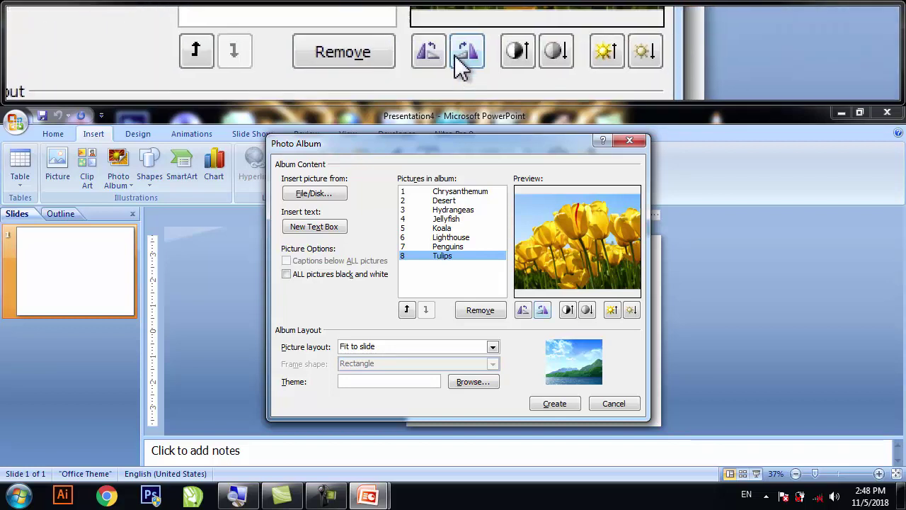
pyautogui.click(523, 309)
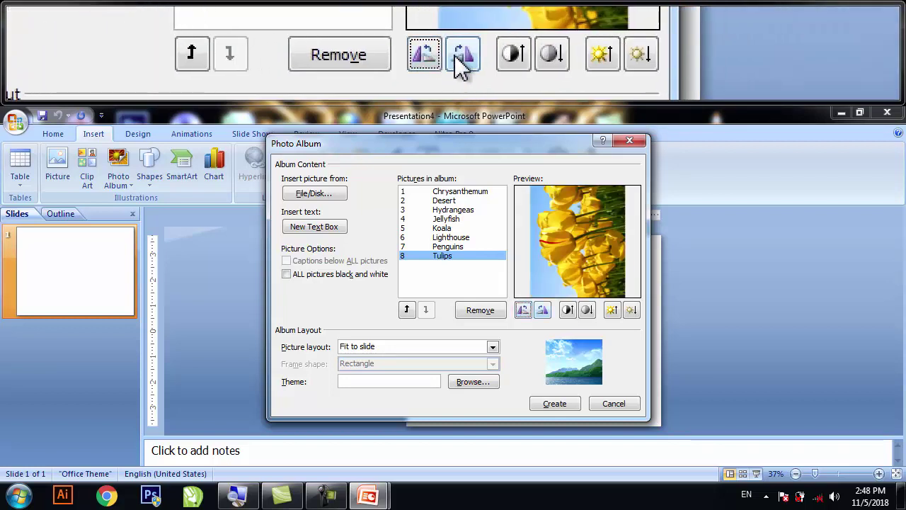
pyautogui.click(538, 310)
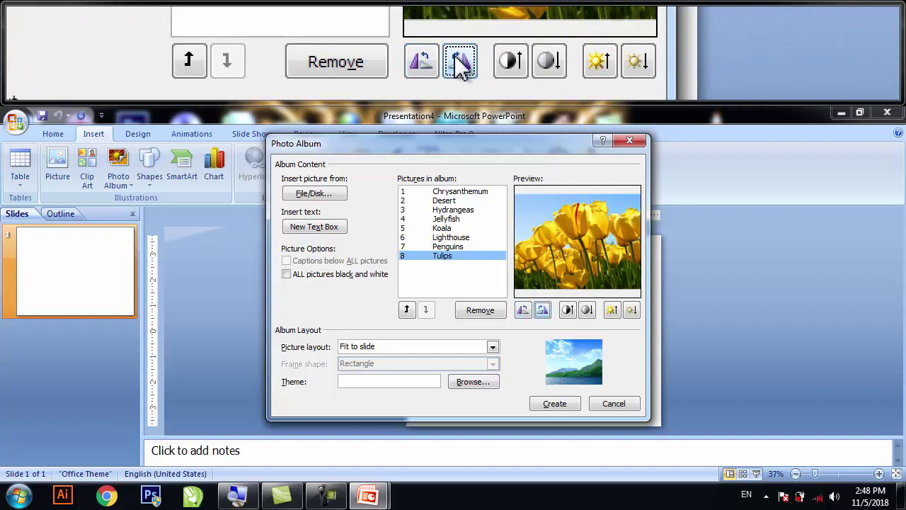
# Adjust the contrast of the Tulips picture and increase its brightness in the album.
pyautogui.click(567, 309)
pyautogui.click(587, 309)
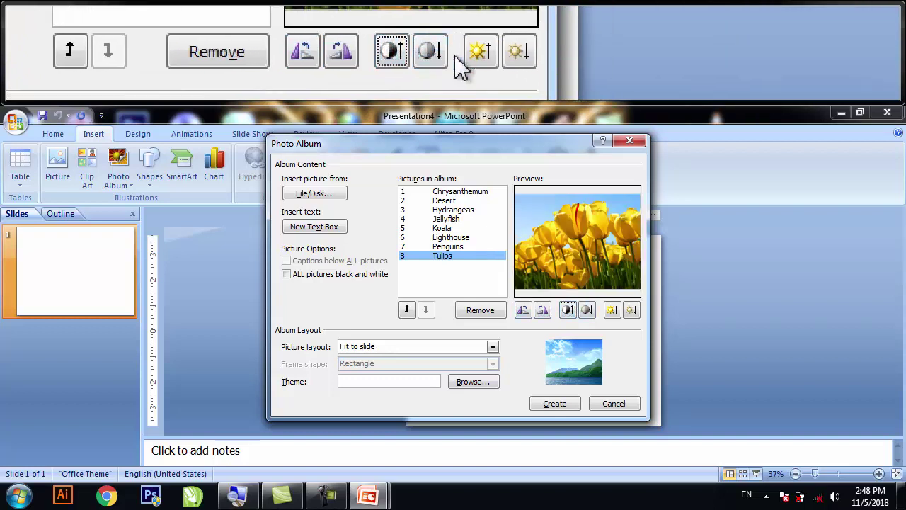
pyautogui.click(611, 311)
pyautogui.click(612, 311)
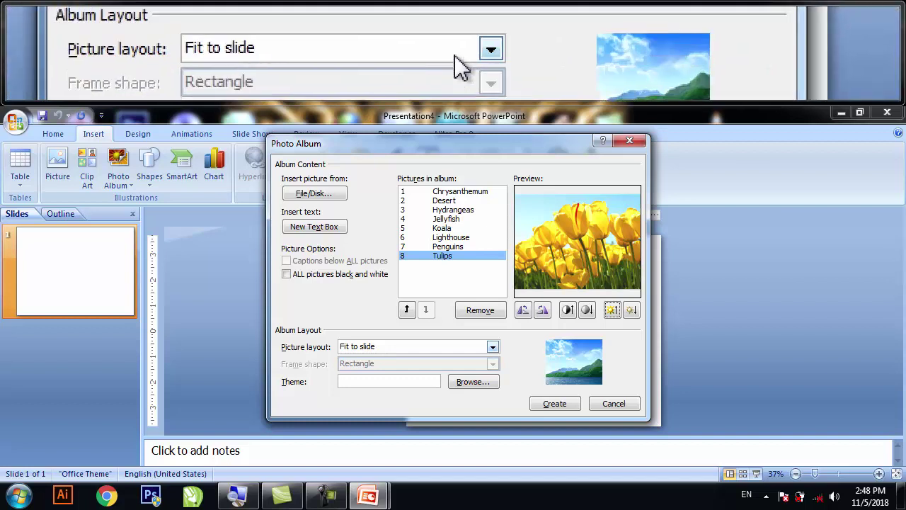
# Review the album's picture layout options and choose Fit to slide.
pyautogui.click(493, 347)
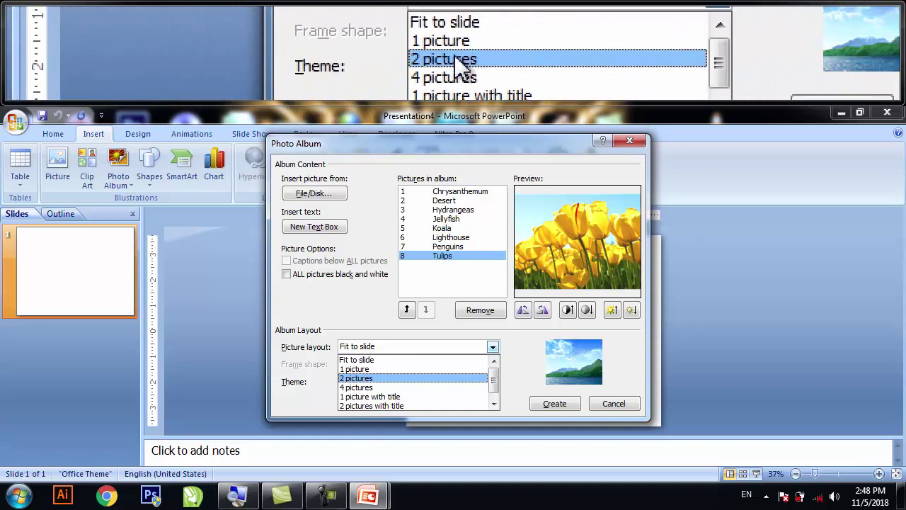
pyautogui.scroll(-1, 362, 389)
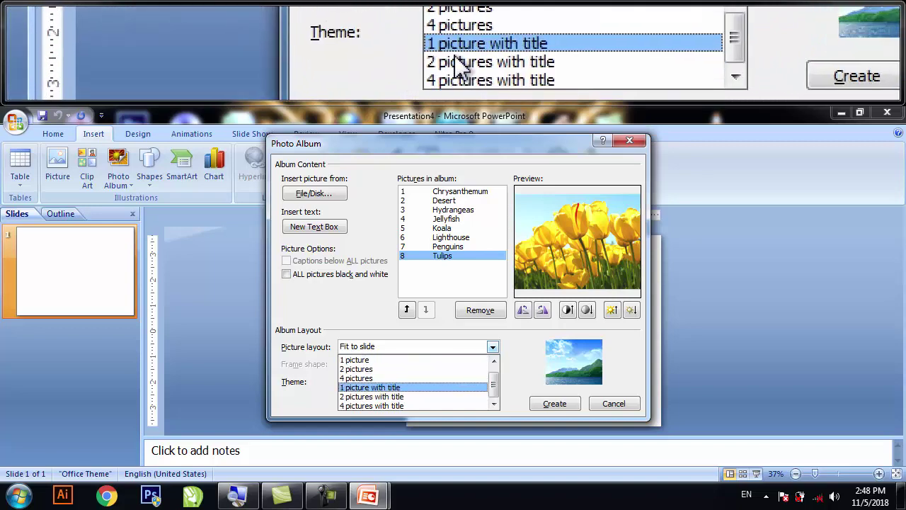
pyautogui.scroll(1, 356, 376)
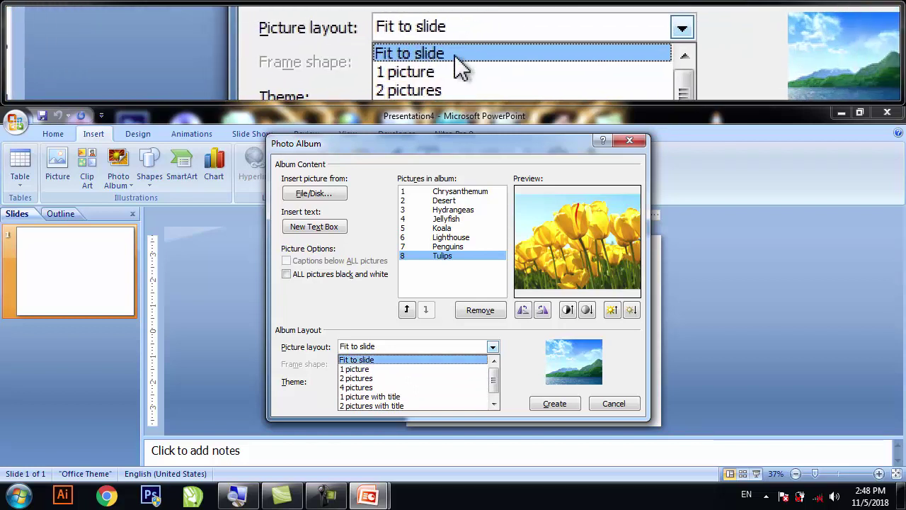
pyautogui.click(379, 360)
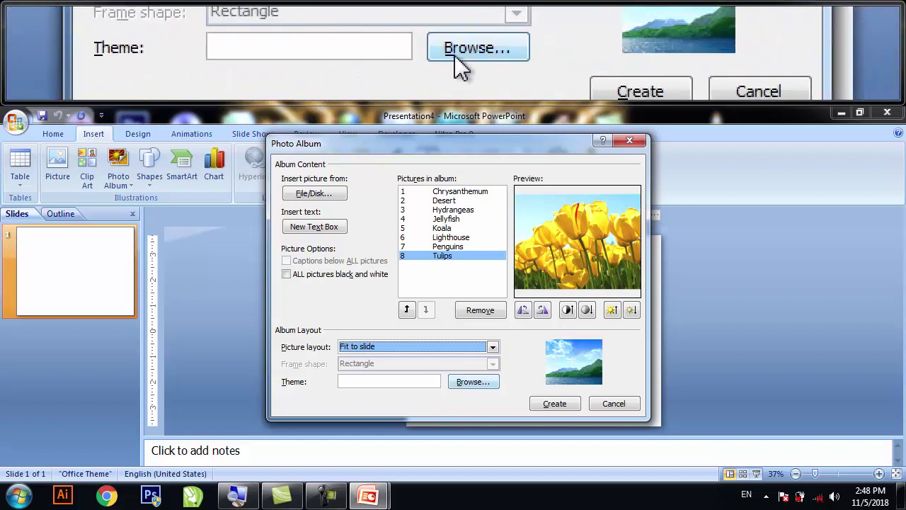
pyautogui.click(463, 384)
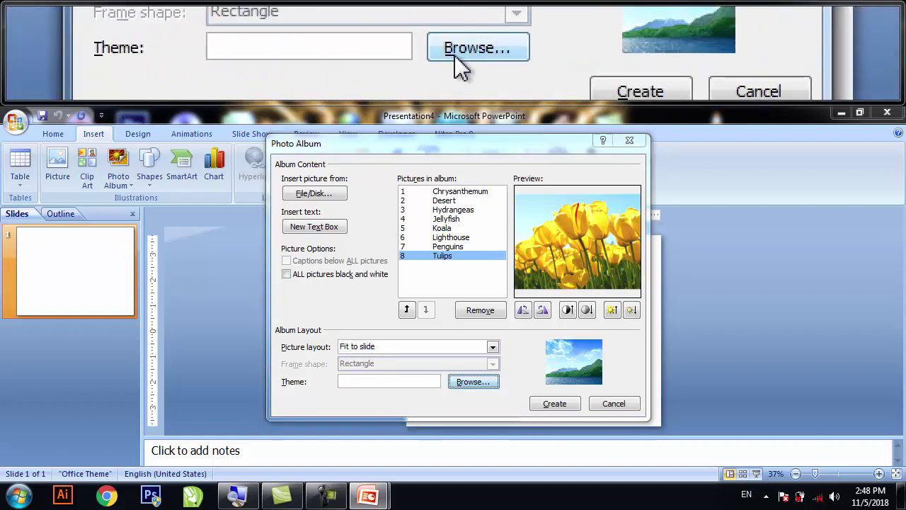
pyautogui.click(434, 320)
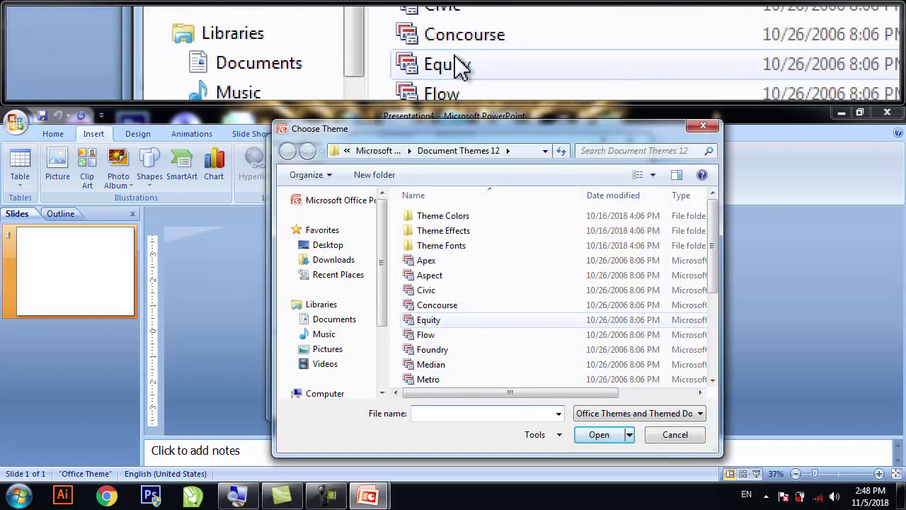
pyautogui.scroll(-3, 434, 320)
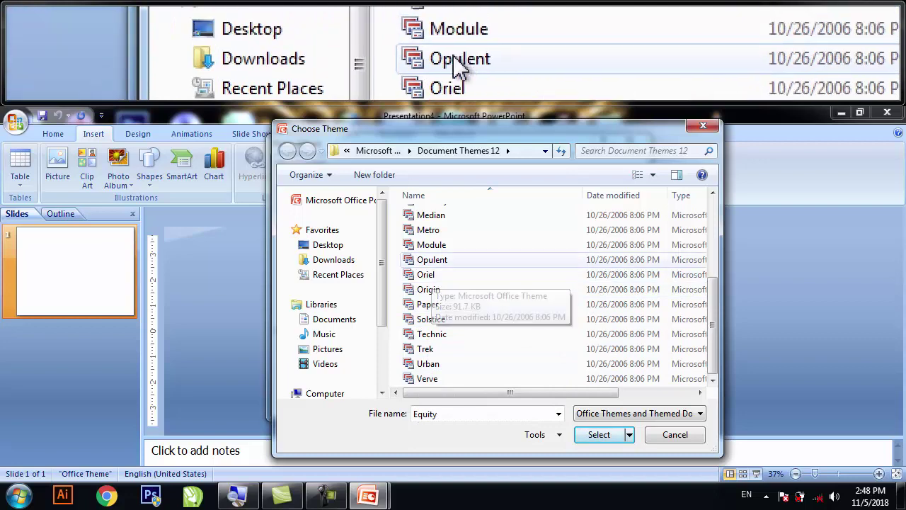
pyautogui.click(432, 247)
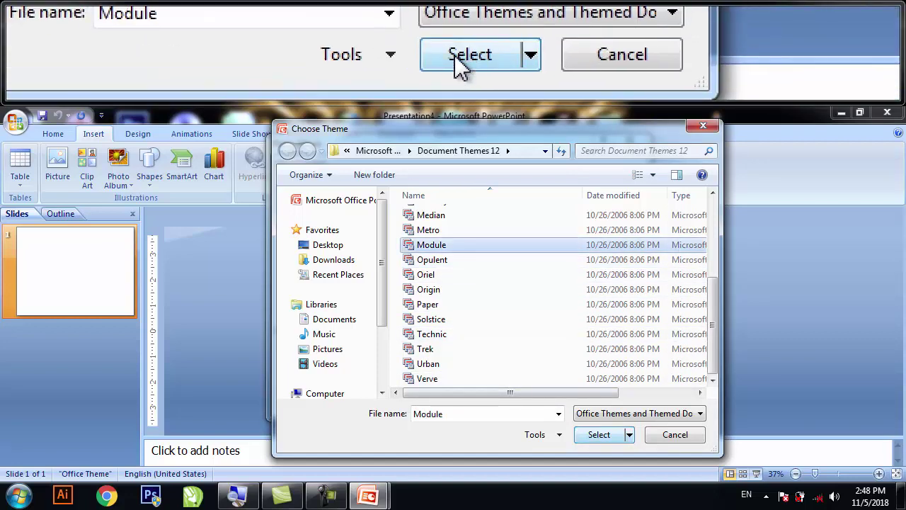
pyautogui.click(644, 431)
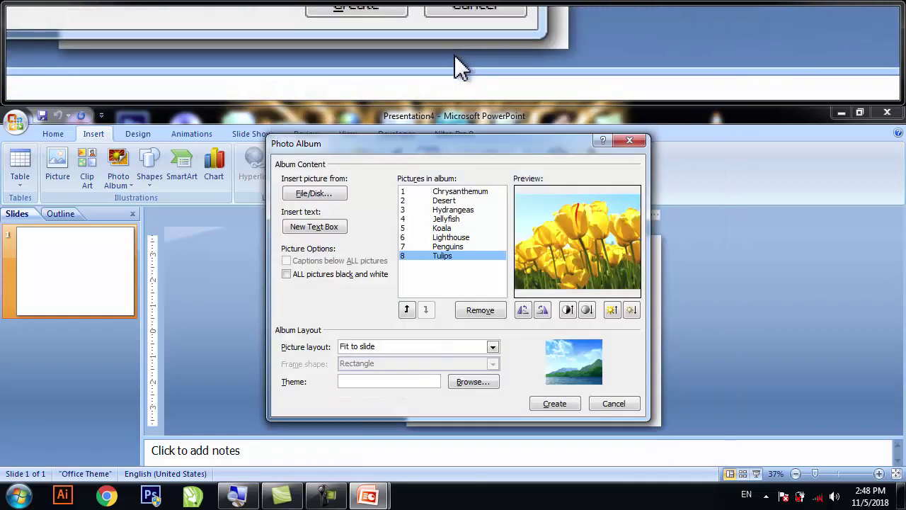
# Create the photo album presentation from the eight listed pictures.
pyautogui.click(556, 403)
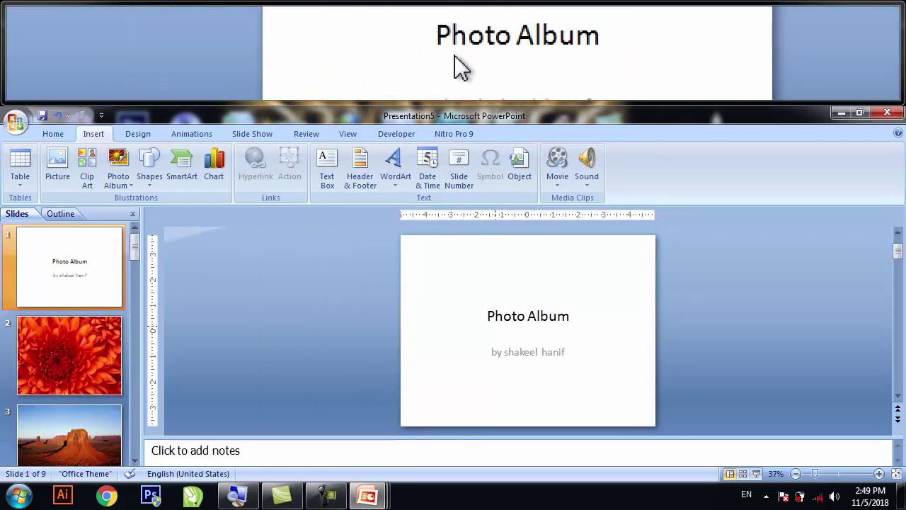
# Play the photo album slide show from the title slide through to the lighthouse picture and end it.
pyautogui.press('F5')
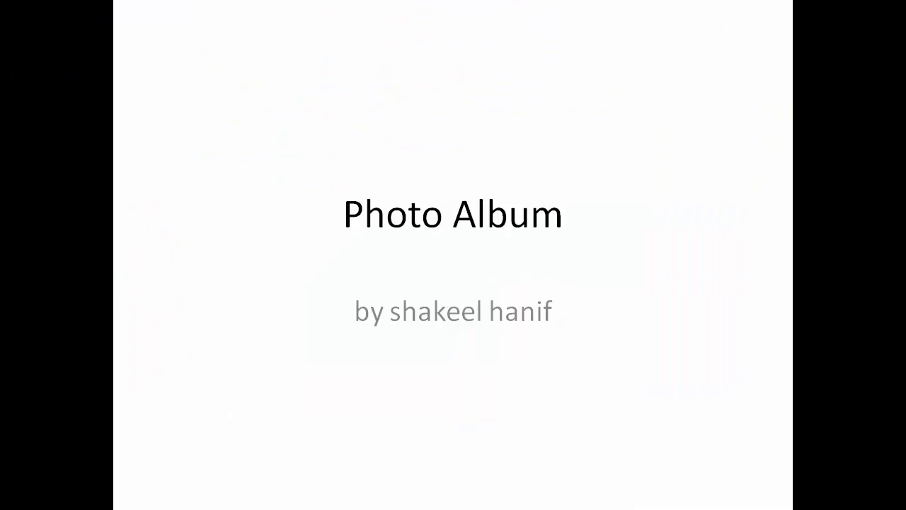
pyautogui.press('Right')
pyautogui.press('Right')
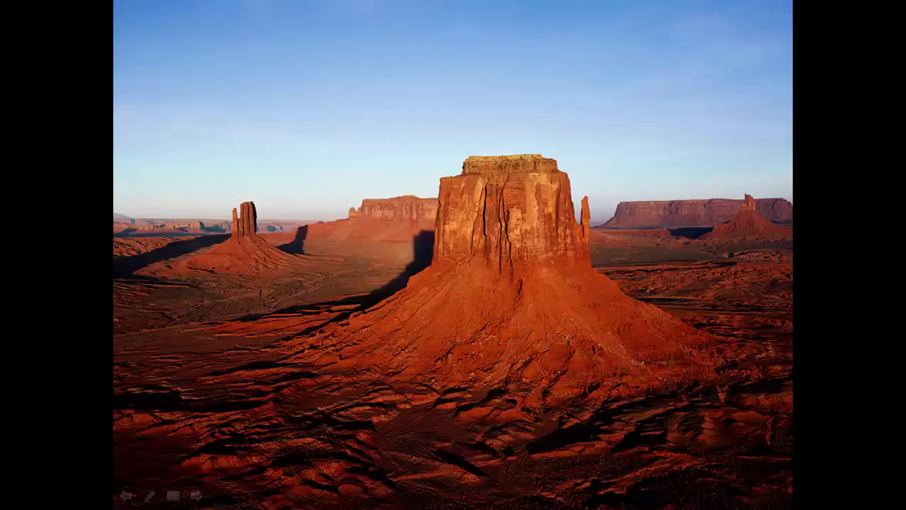
pyautogui.press('Right')
pyautogui.press('Right')
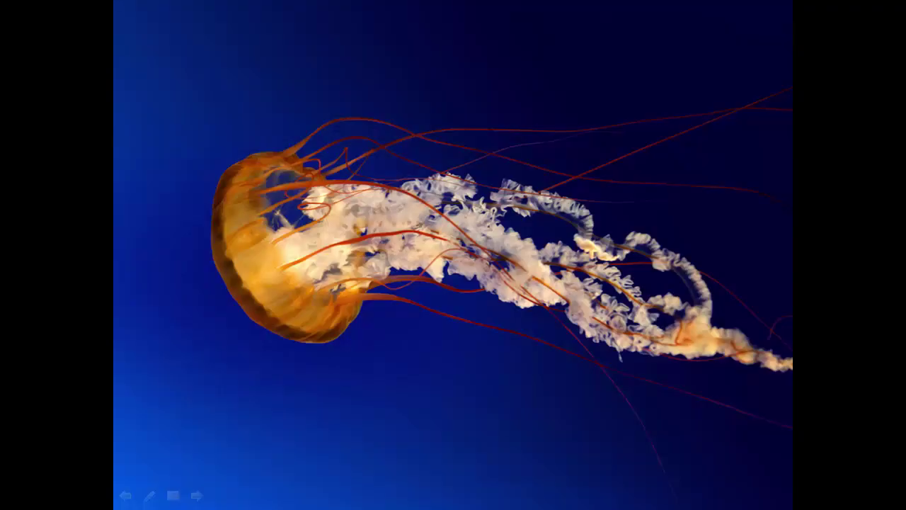
pyautogui.press('Right')
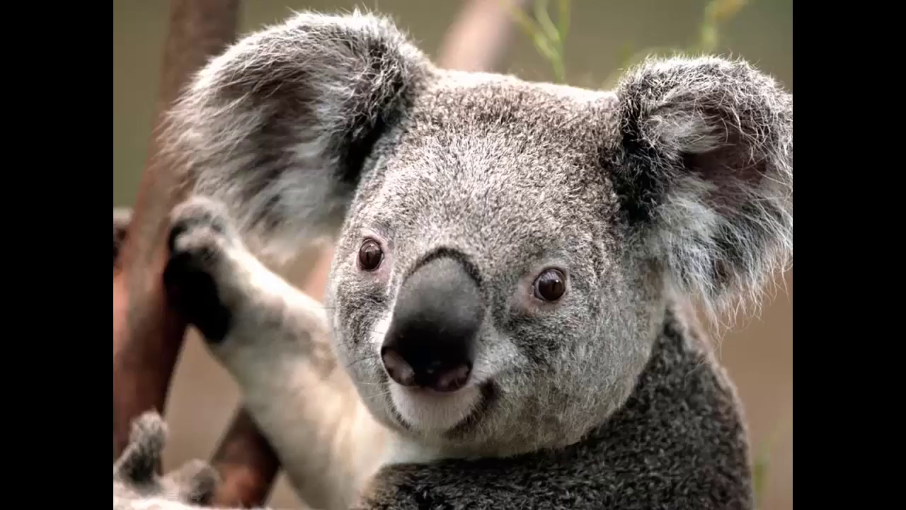
pyautogui.press('Right')
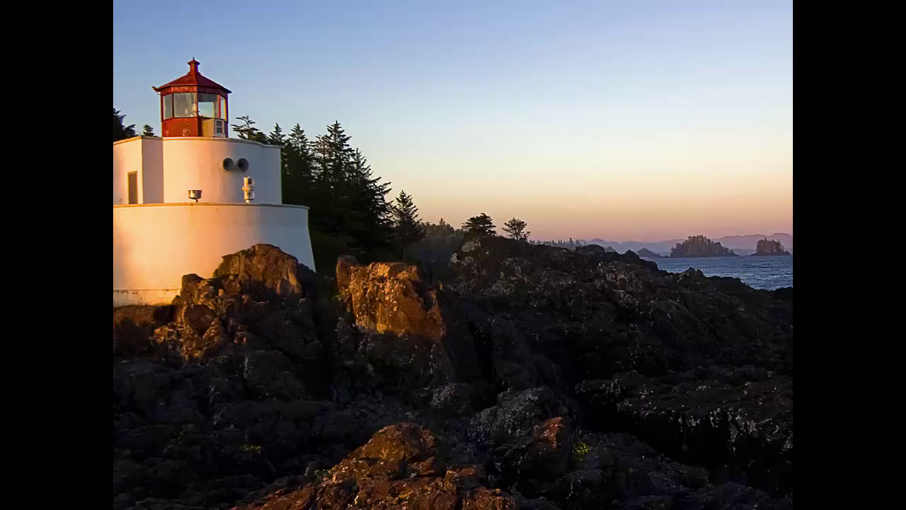
pyautogui.press('Escape')
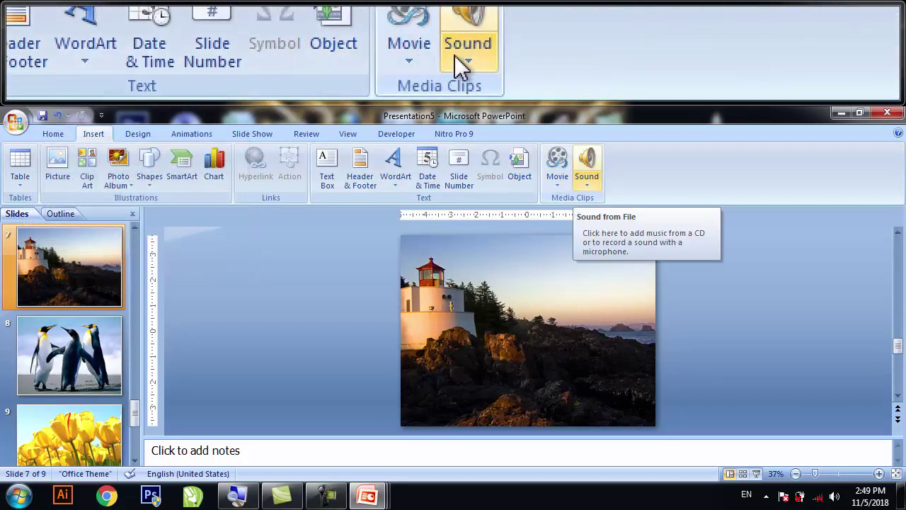
pyautogui.click(581, 183)
pyautogui.click(580, 183)
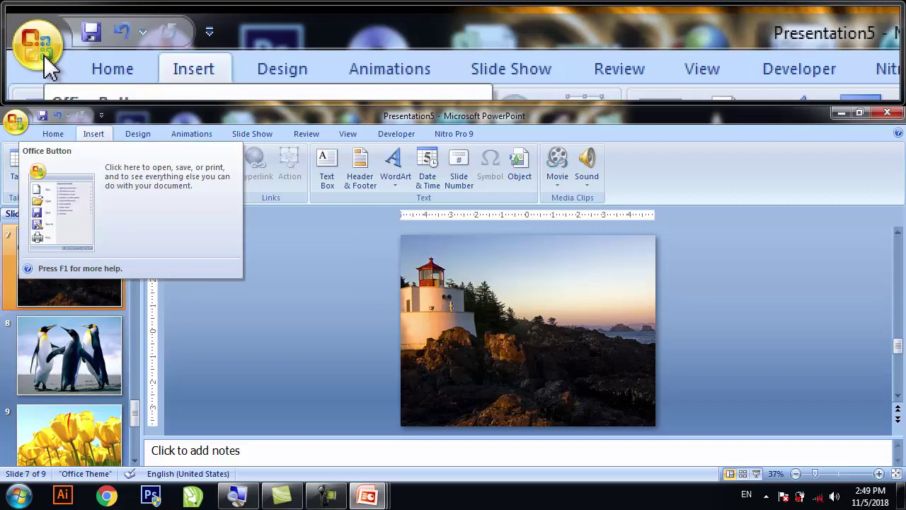
# Save the album to the Desktop as a PowerPoint Show named Photo Album.
pyautogui.click(18, 125)
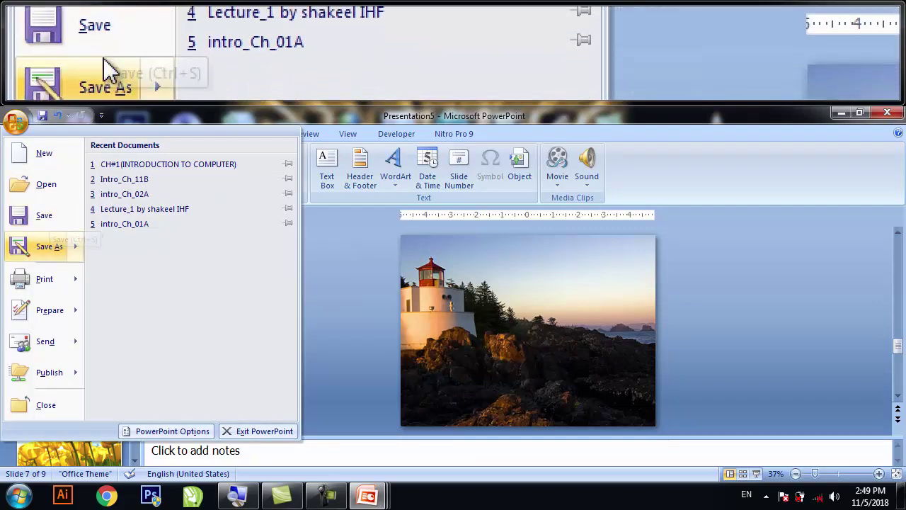
pyautogui.moveTo(43, 247)
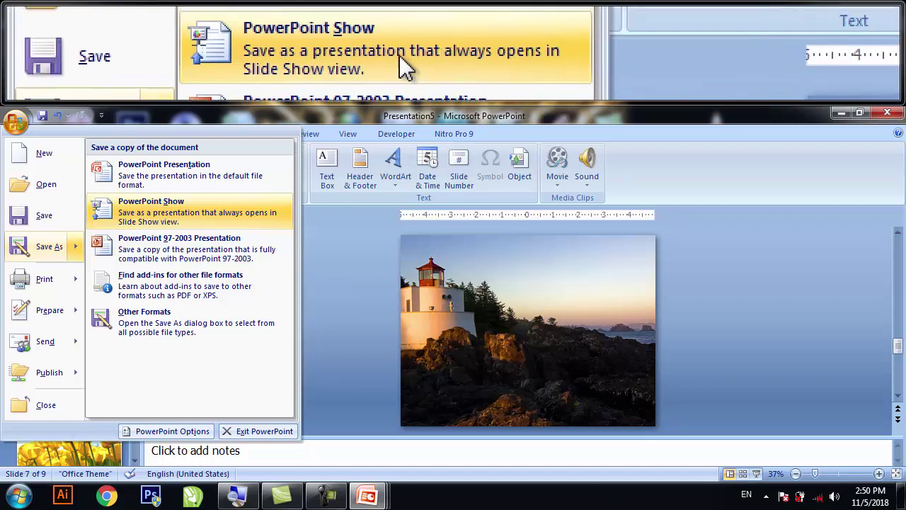
pyautogui.click(196, 214)
pyautogui.moveTo(35, 113); pyautogui.dragTo(267, 124)
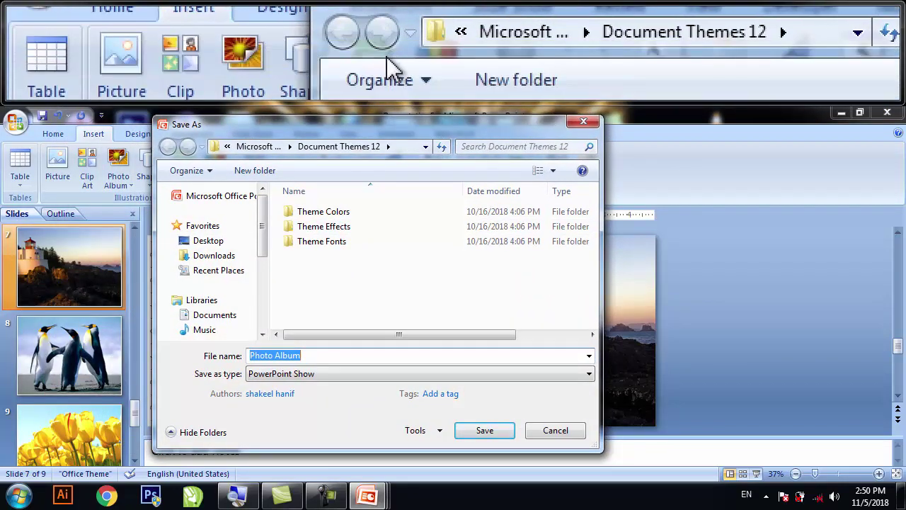
pyautogui.click(208, 240)
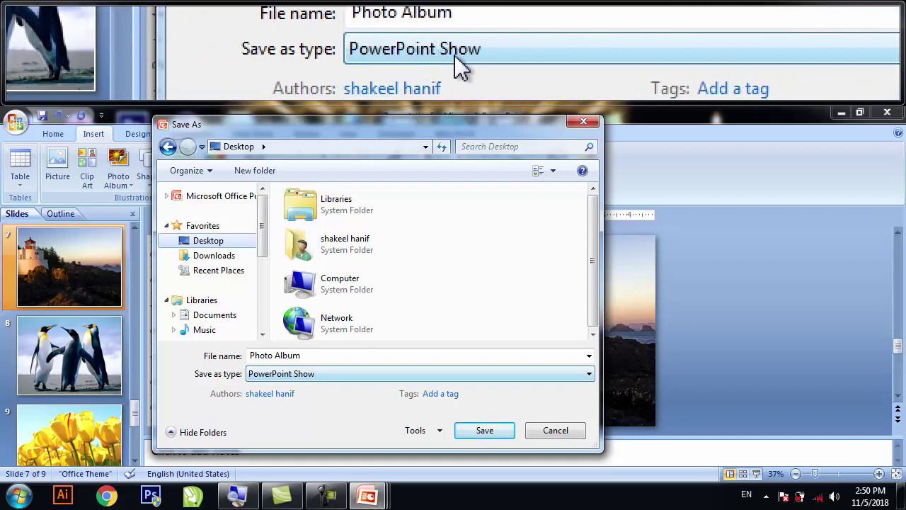
pyautogui.click(301, 375)
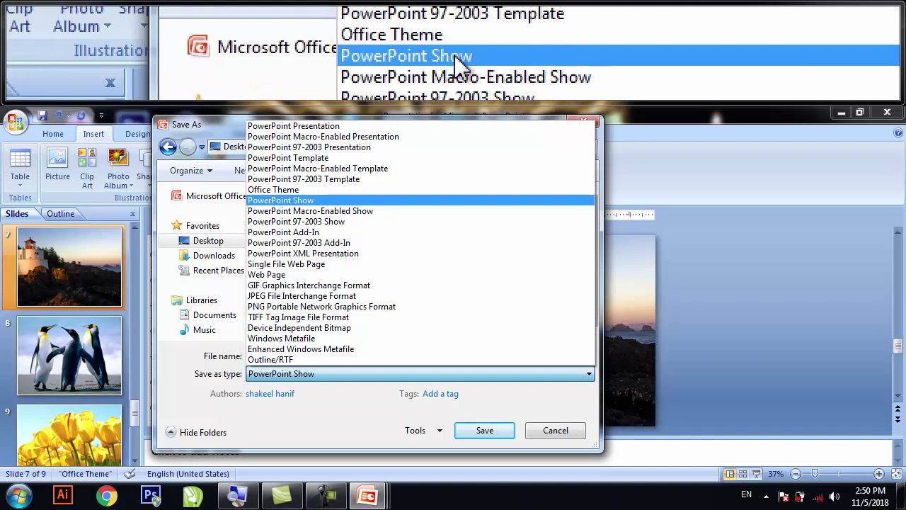
pyautogui.click(305, 201)
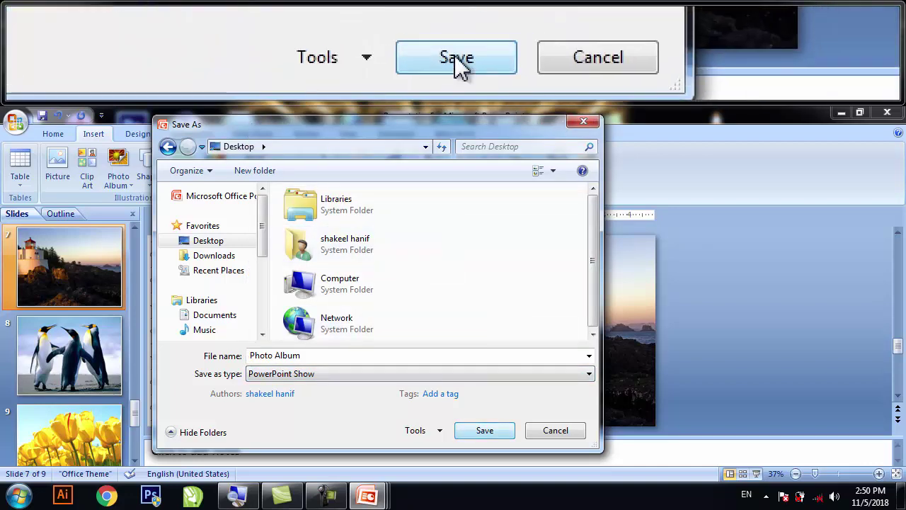
pyautogui.click(485, 431)
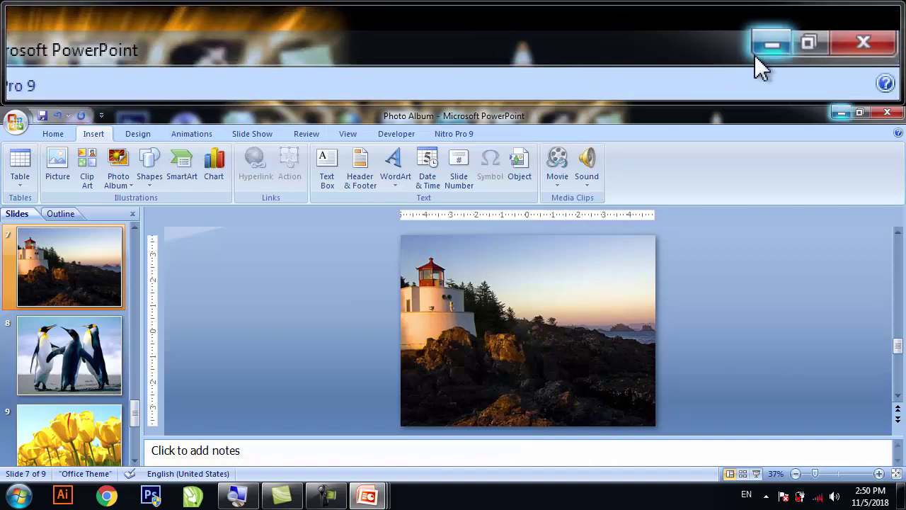
# Minimize the presentation window and play the saved Photo Album show from the desktop.
pyautogui.click(841, 113)
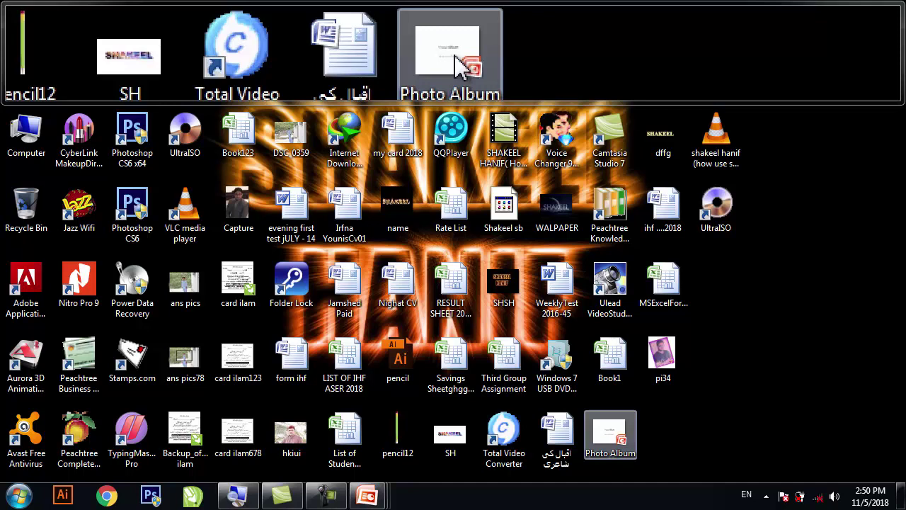
pyautogui.doubleClick(613, 434)
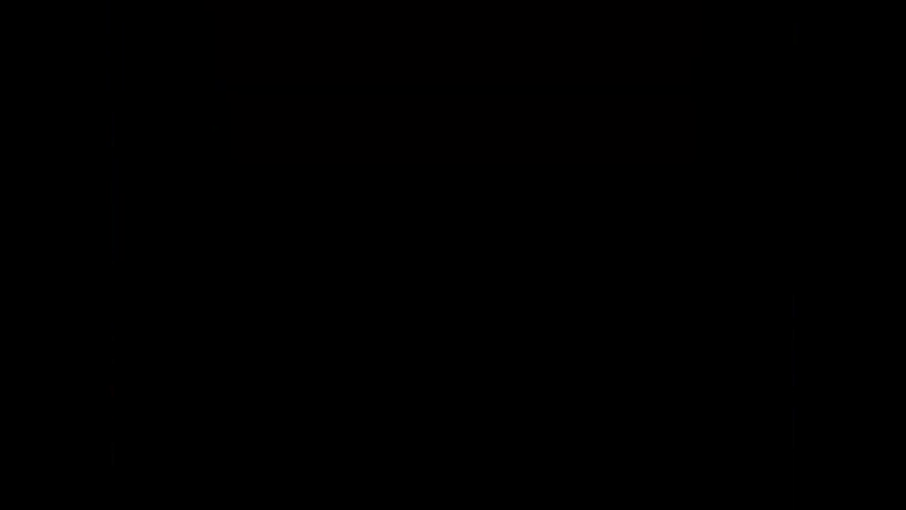
pyautogui.click(610, 443)
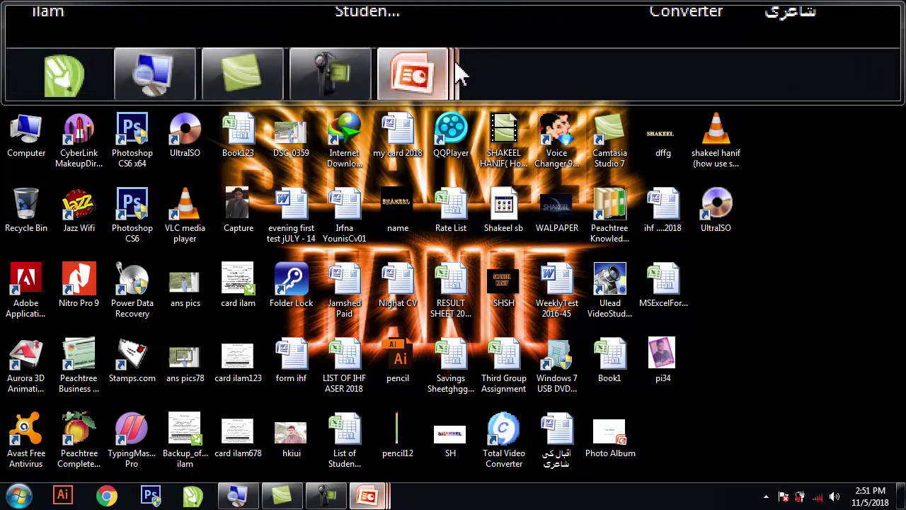
# Close the empty Presentation4 and the Photo Album presentation, leaving Presentation1 open.
pyautogui.moveTo(370, 497)
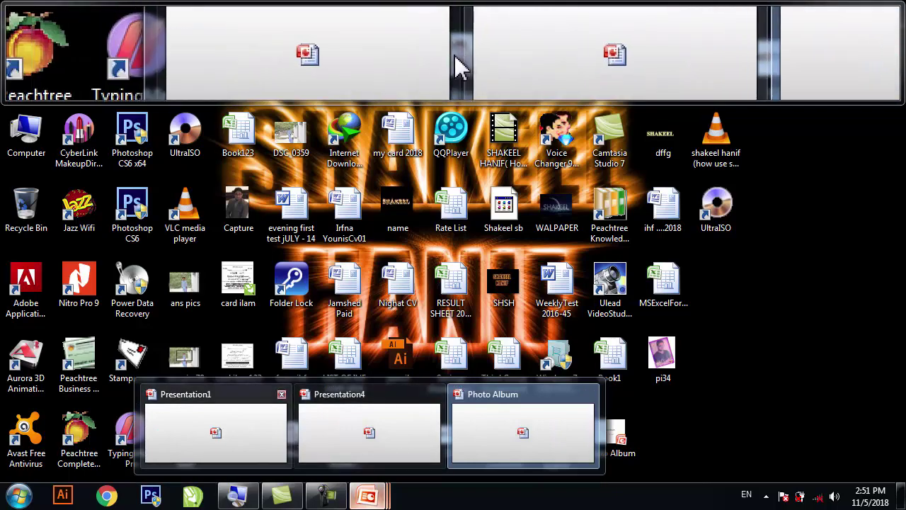
pyautogui.click(345, 425)
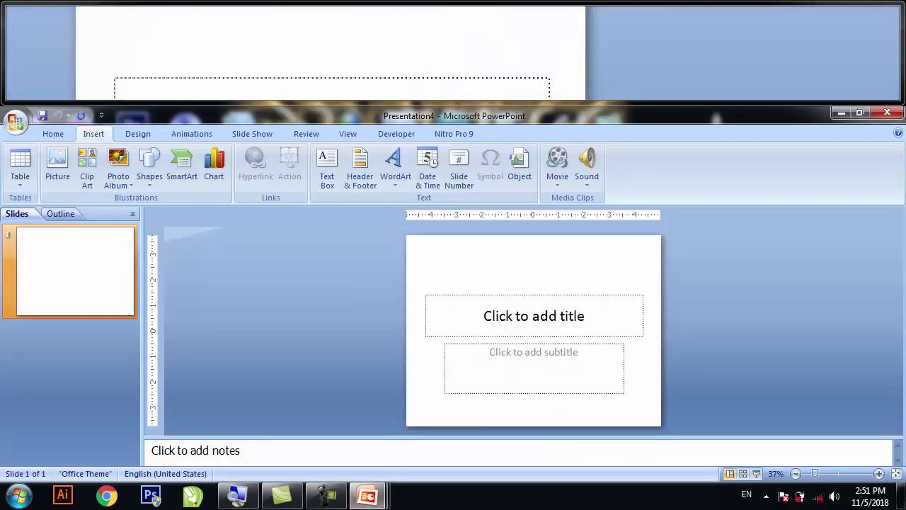
pyautogui.click(886, 113)
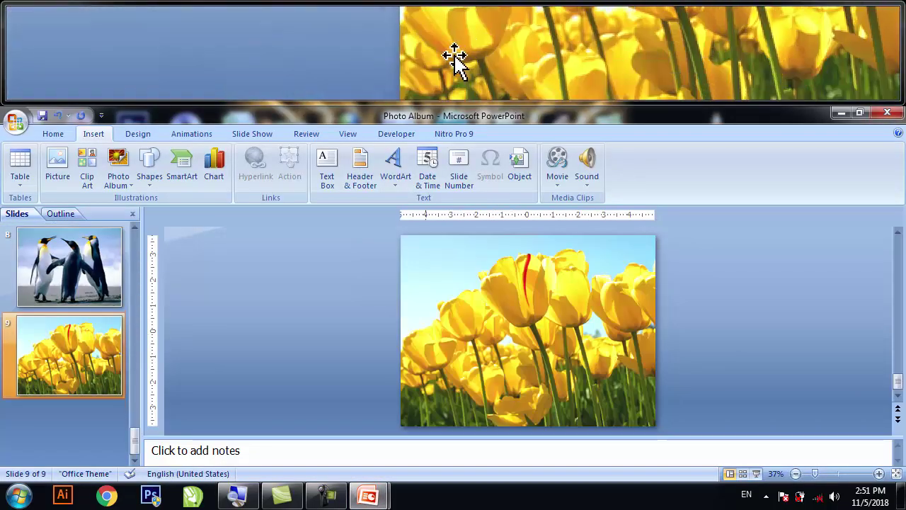
pyautogui.click(886, 114)
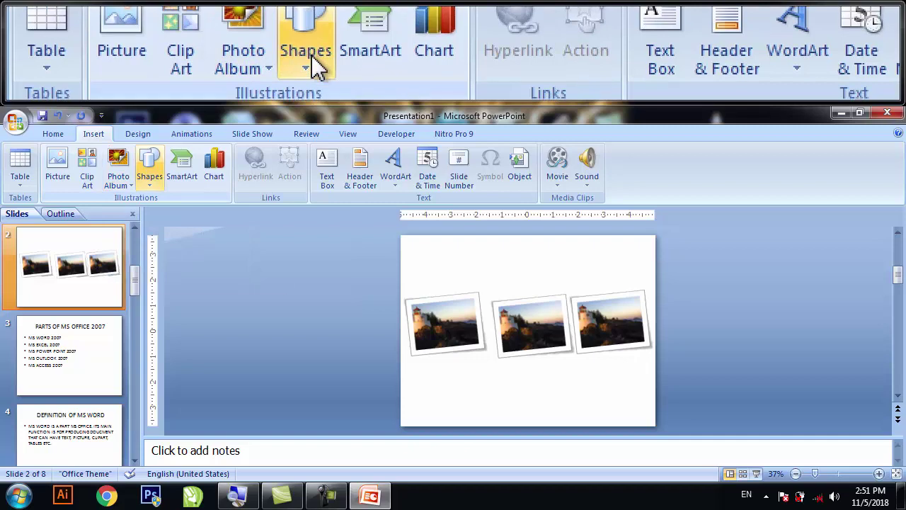
# Add a blank slide after slide 2 with the three lighthouse pictures.
pyautogui.click(52, 133)
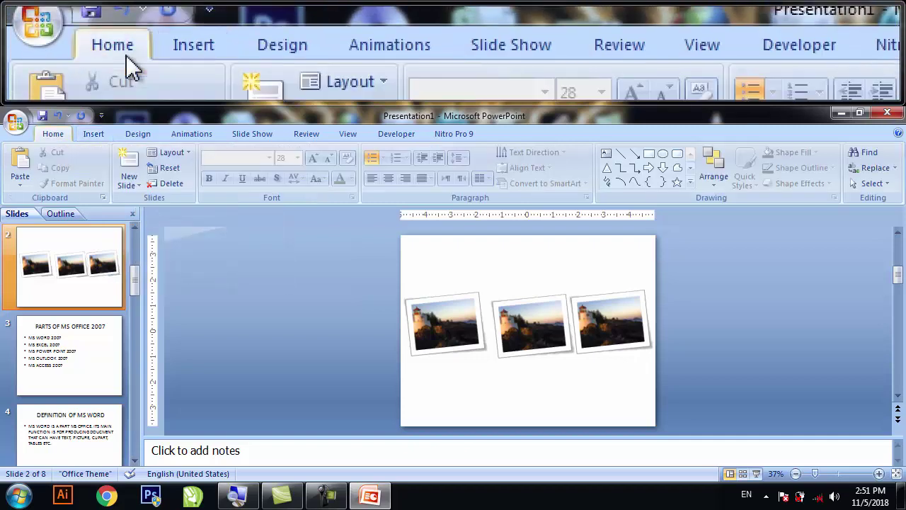
pyautogui.click(129, 181)
pyautogui.click(155, 398)
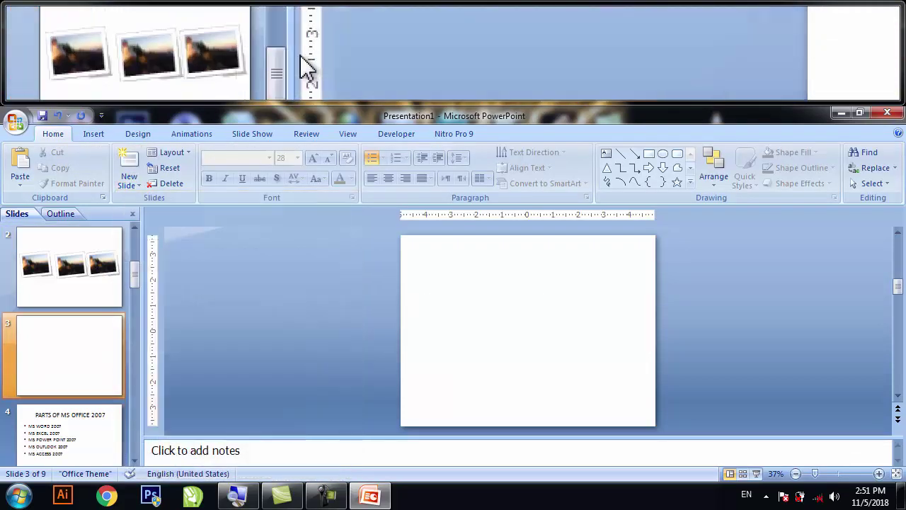
# Draw a five-pointed star shape in the upper left area of the blank slide 3.
pyautogui.click(93, 133)
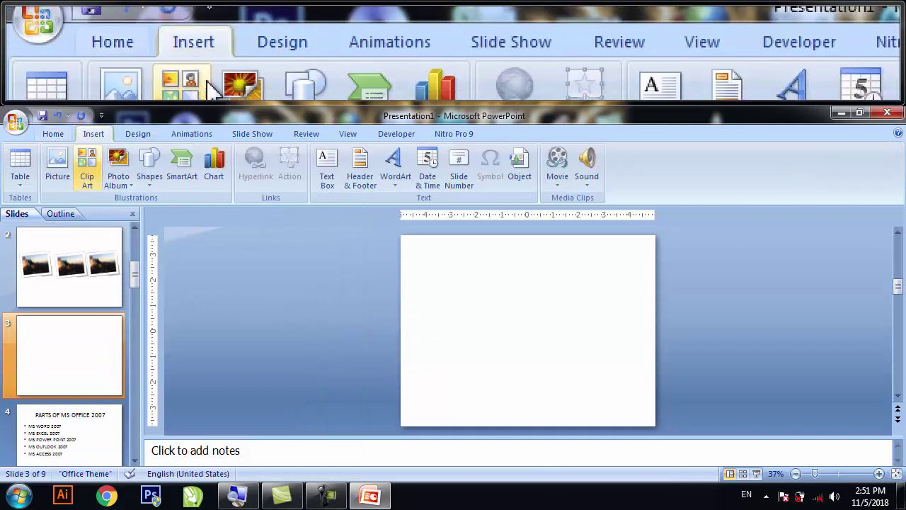
pyautogui.click(148, 182)
pyautogui.scroll(-5, 233, 340)
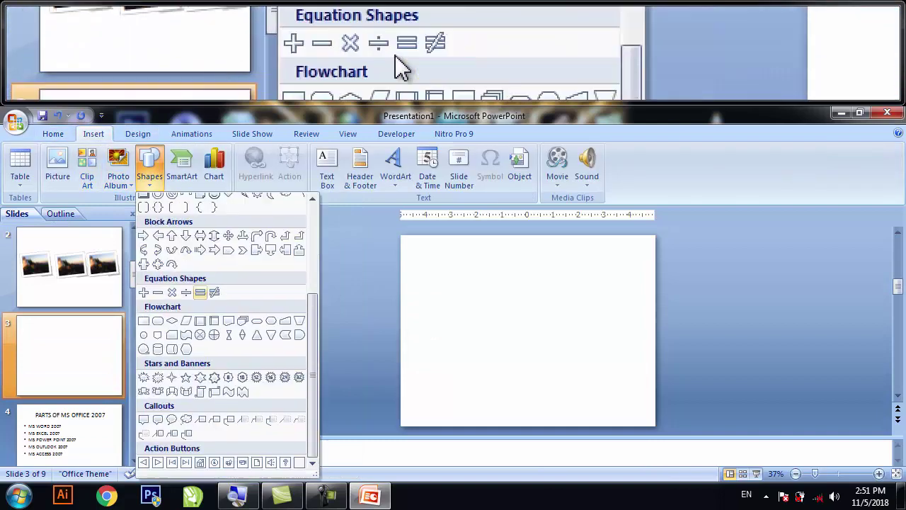
pyautogui.scroll(3, 241, 340)
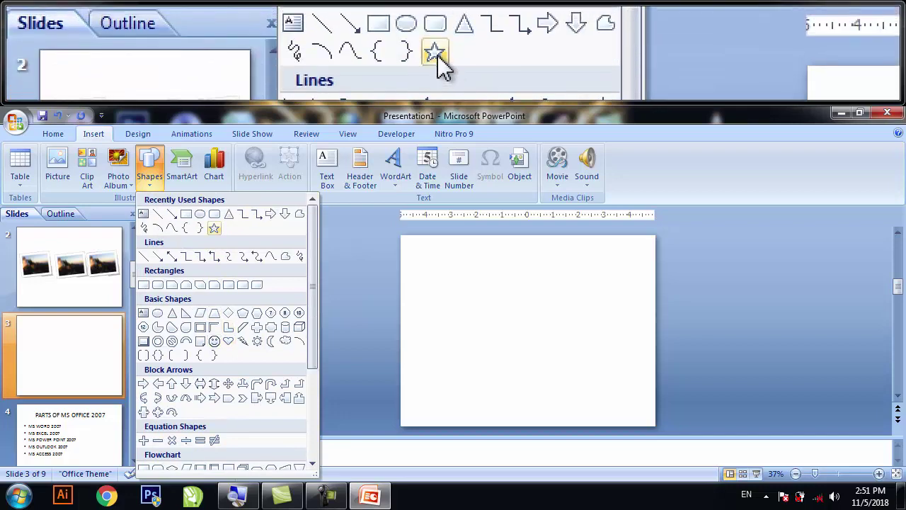
pyautogui.click(214, 206)
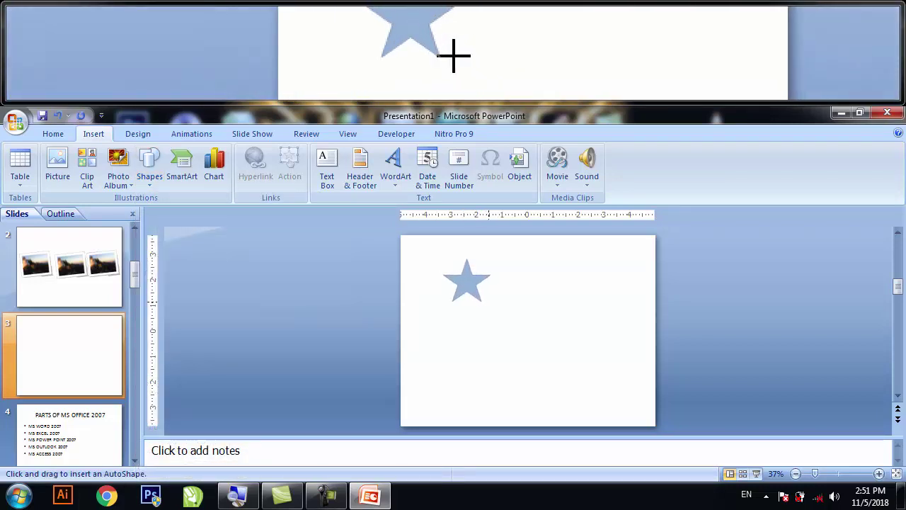
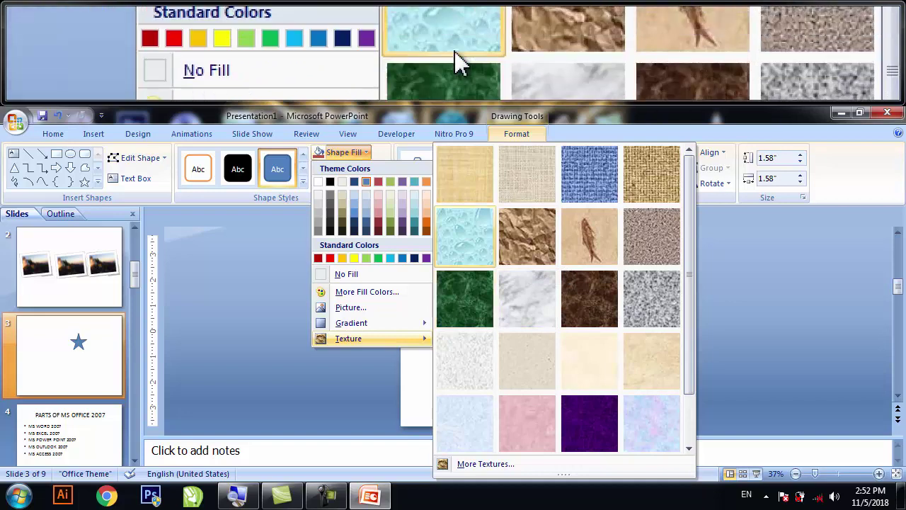
# Fill the star with the green marble texture and apply the first preset shape effect to it.
pyautogui.click(472, 307)
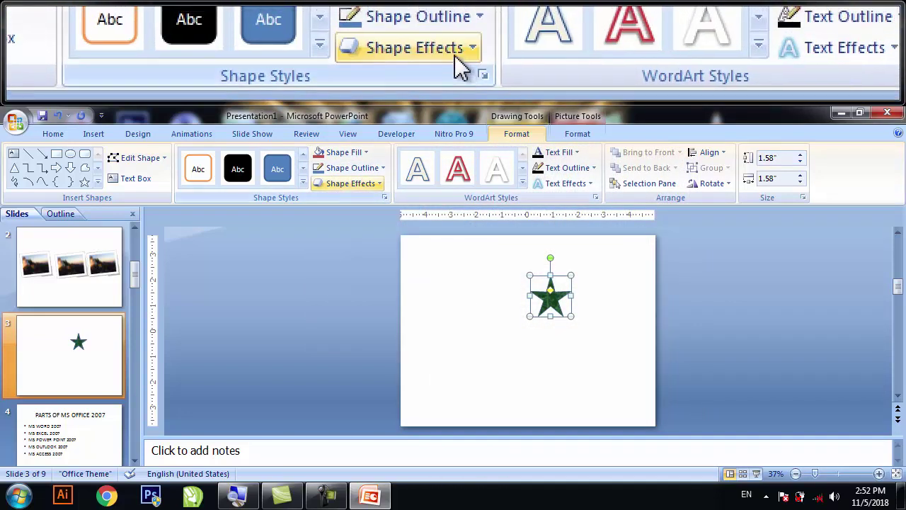
pyautogui.click(374, 185)
pyautogui.moveTo(364, 209)
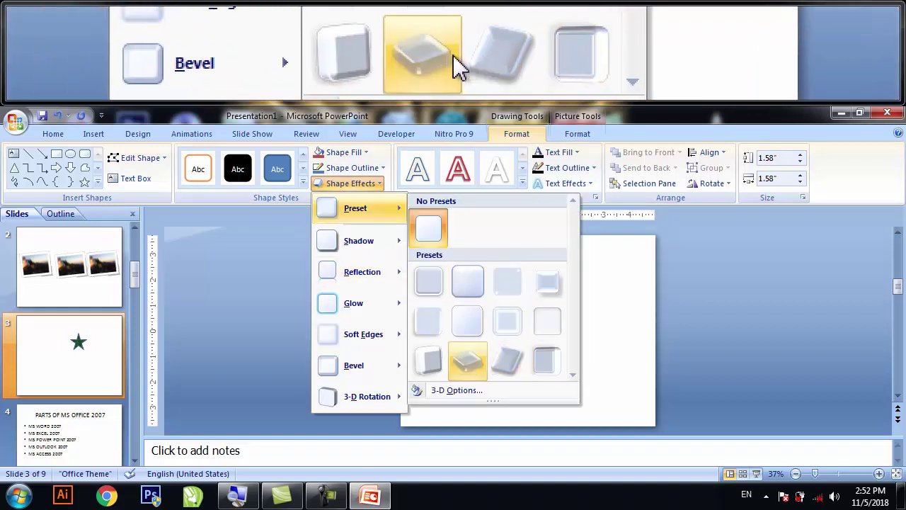
pyautogui.click(437, 285)
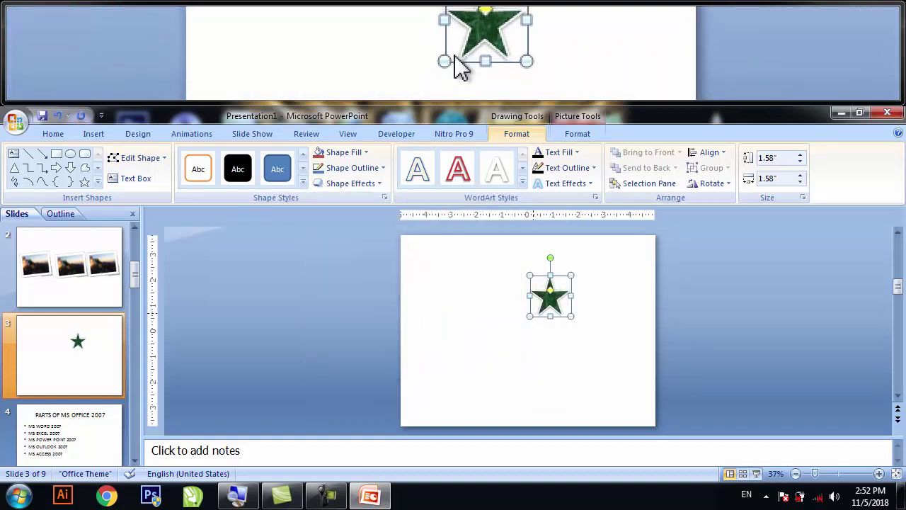
# Move the star to the left-centre of slide 3 and look through the Transform and Reflection text effects.
pyautogui.moveTo(548, 313); pyautogui.dragTo(483, 344)
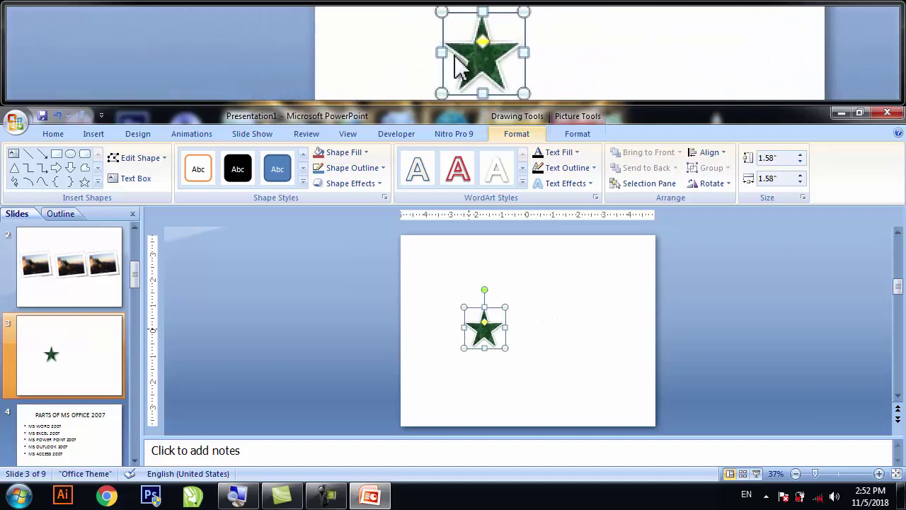
pyautogui.click(553, 185)
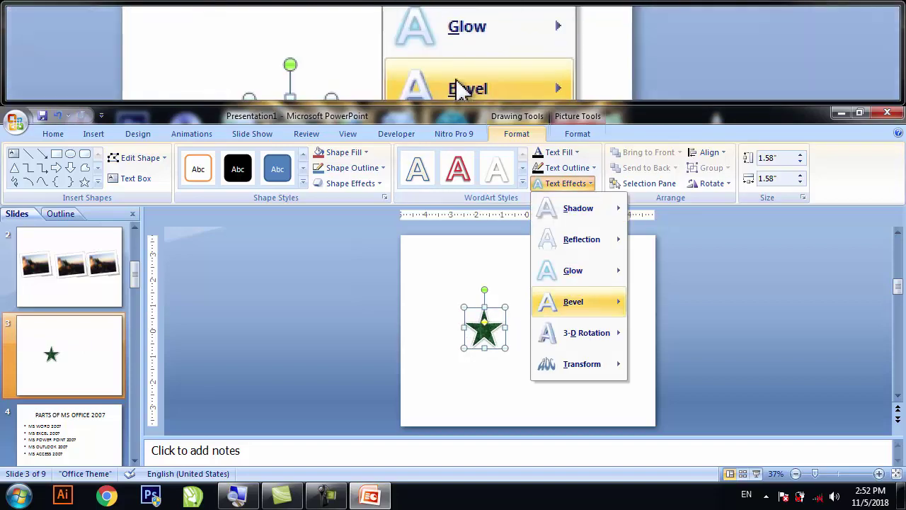
pyautogui.moveTo(571, 362)
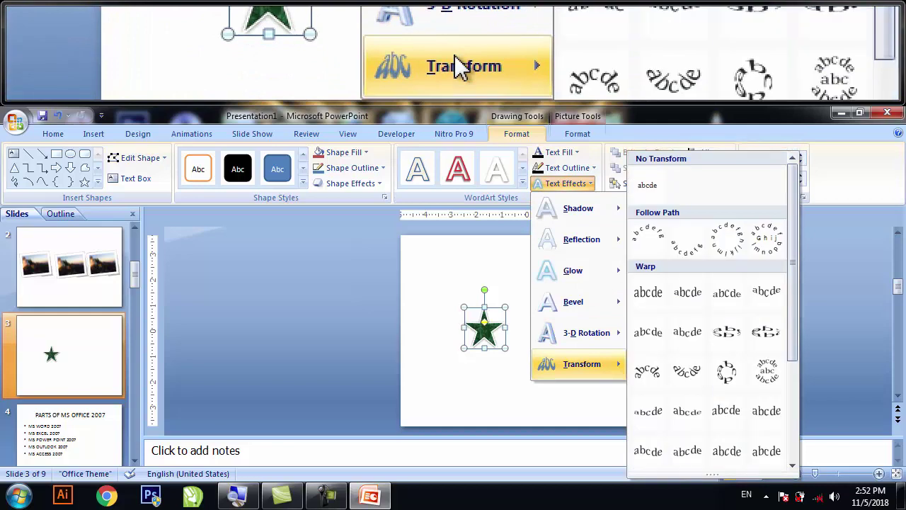
pyautogui.moveTo(577, 238)
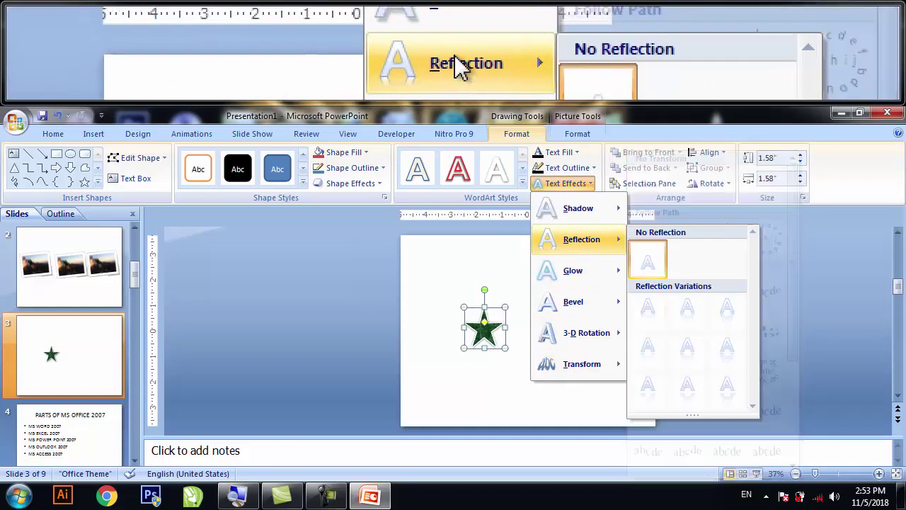
pyautogui.click(560, 184)
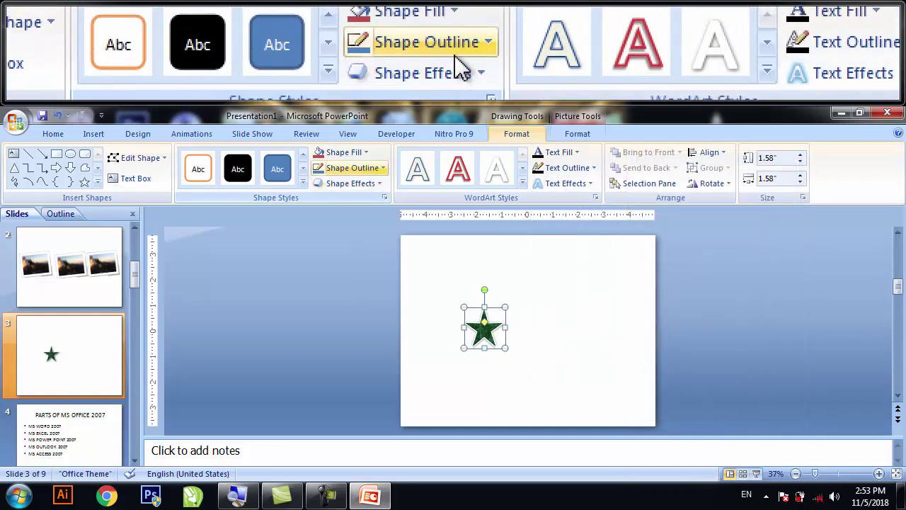
# Move the star to the slide's upper left and place copies of it near the centre and upper right.
pyautogui.moveTo(485, 332); pyautogui.dragTo(468, 297)
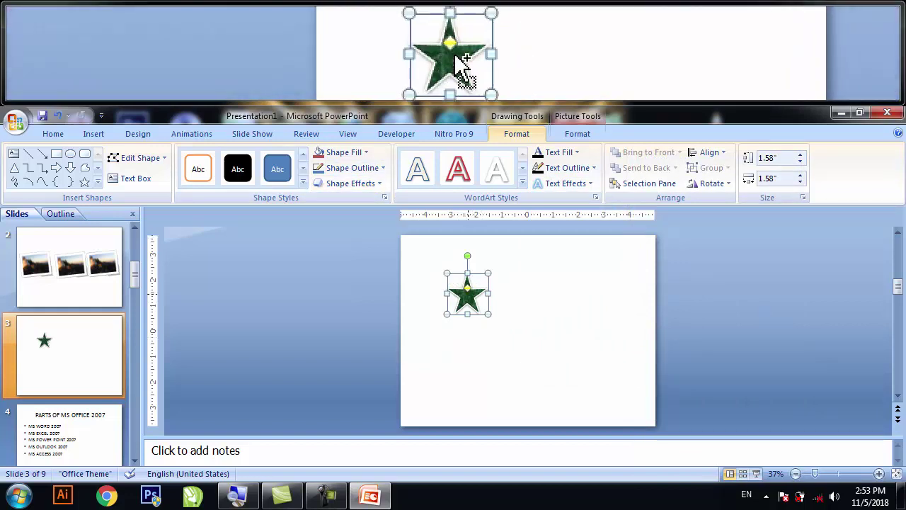
pyautogui.moveTo(469, 303); pyautogui.dragTo(444, 284)
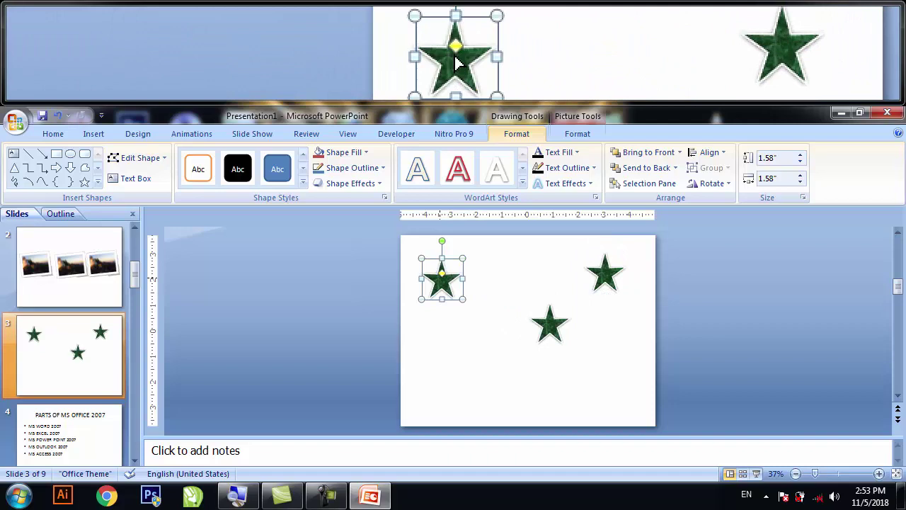
# Delete all the green marble stars from slide 3.
pyautogui.press('Delete')
pyautogui.click(552, 326)
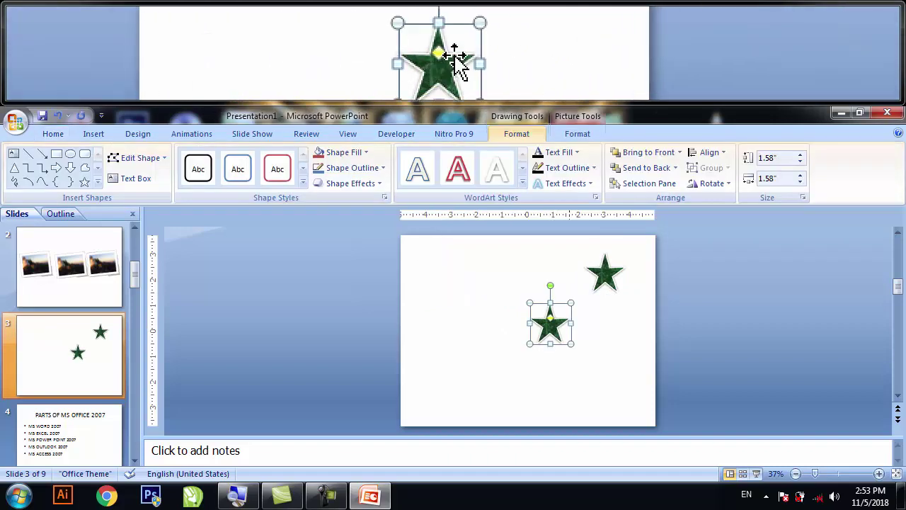
pyautogui.press('Delete')
pyautogui.click(608, 277)
pyautogui.press('Delete')
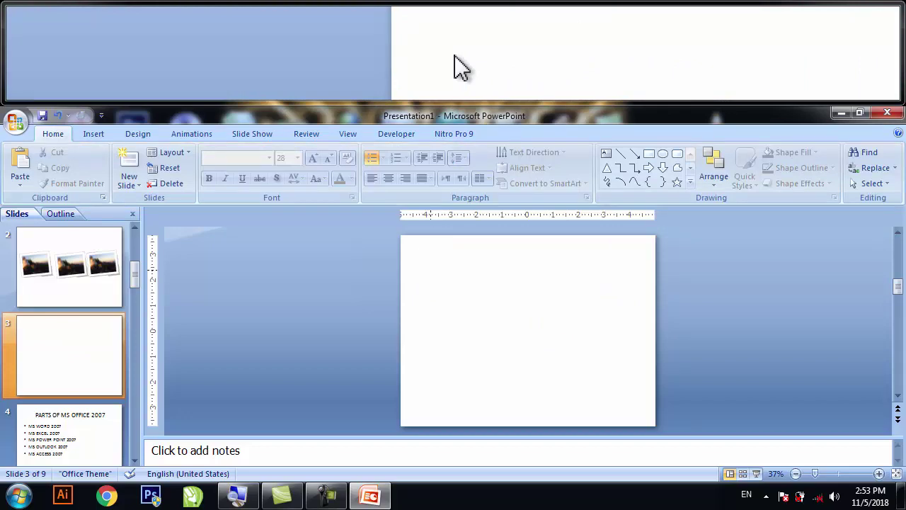
# Draw a rectangle of about 10" by 7.5" covering the whole of slide 3.
pyautogui.click(97, 134)
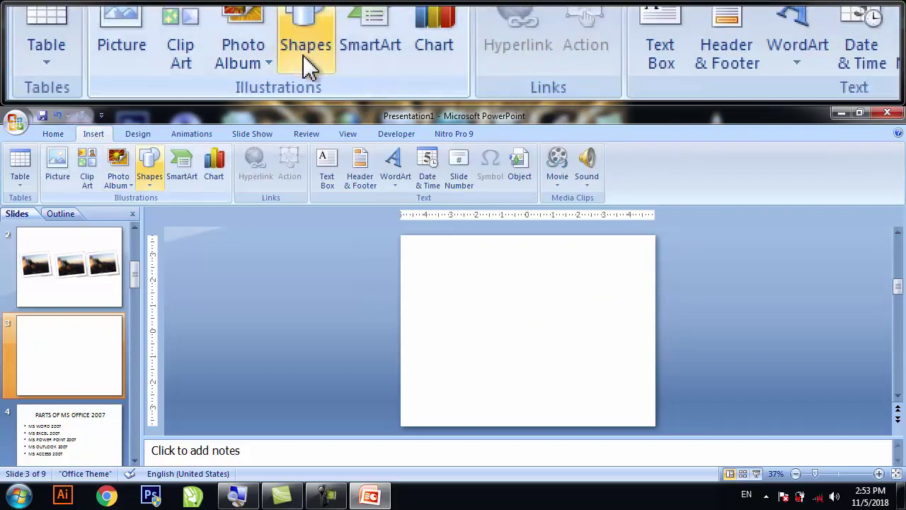
pyautogui.click(150, 181)
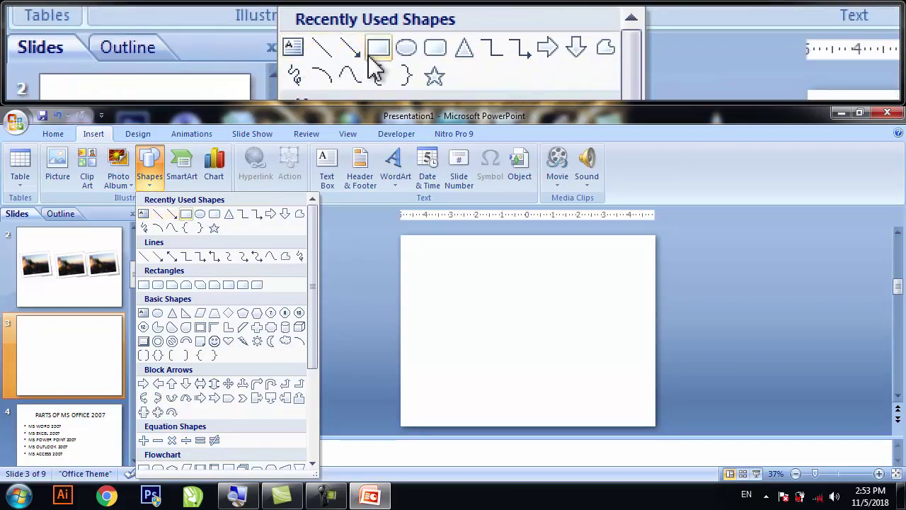
pyautogui.click(183, 217)
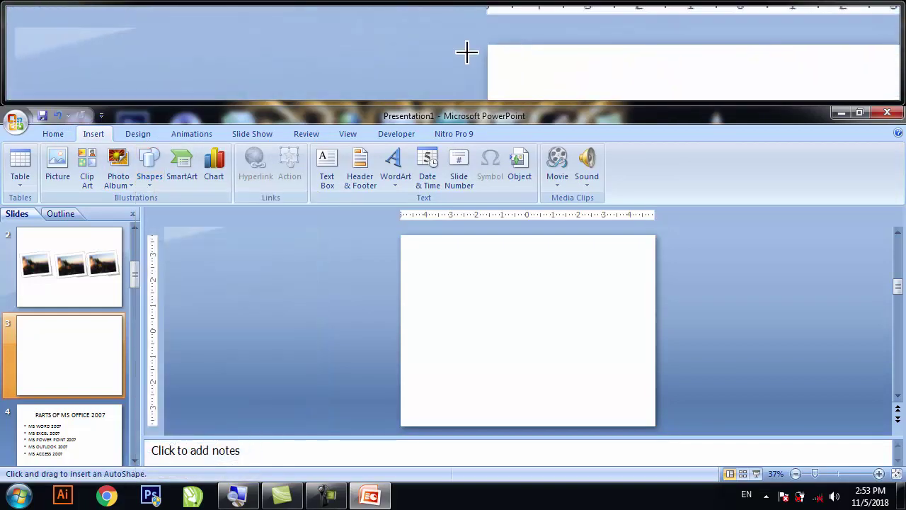
pyautogui.moveTo(401, 236)
pyautogui.mouseDown()
pyautogui.moveTo(593, 360)
pyautogui.moveTo(654, 425)
pyautogui.mouseUp()
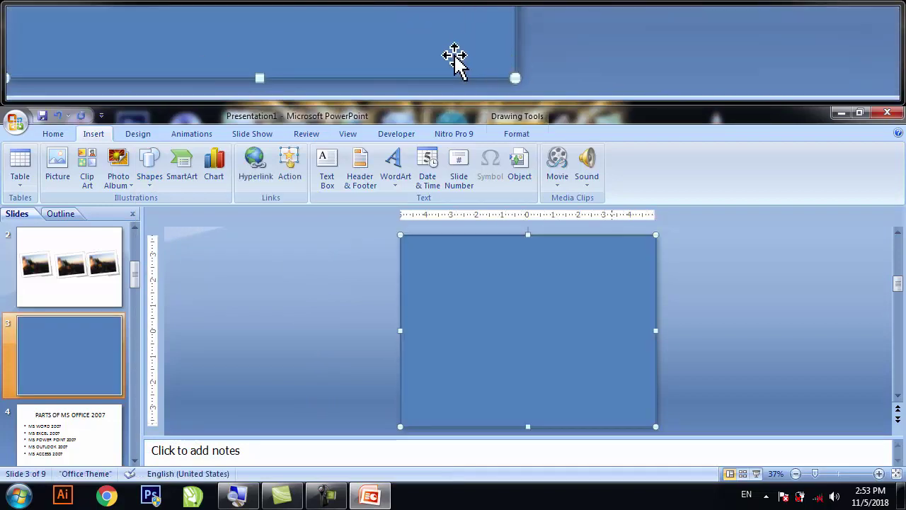
# Fill the slide-sized rectangle with black and remove its outline.
pyautogui.click(515, 134)
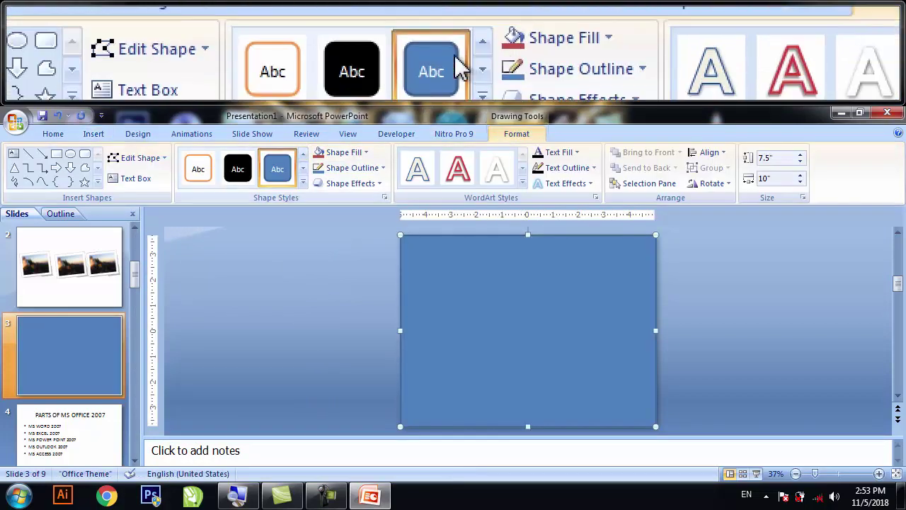
pyautogui.click(341, 152)
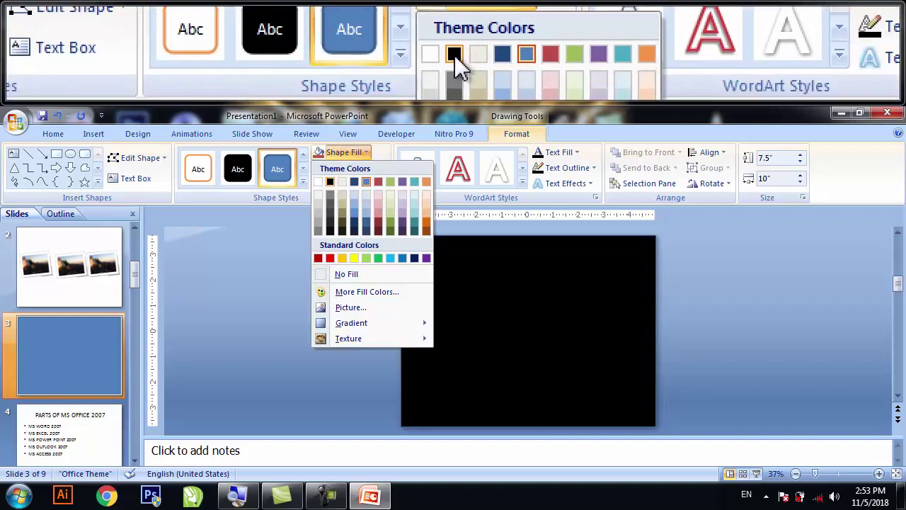
pyautogui.click(330, 183)
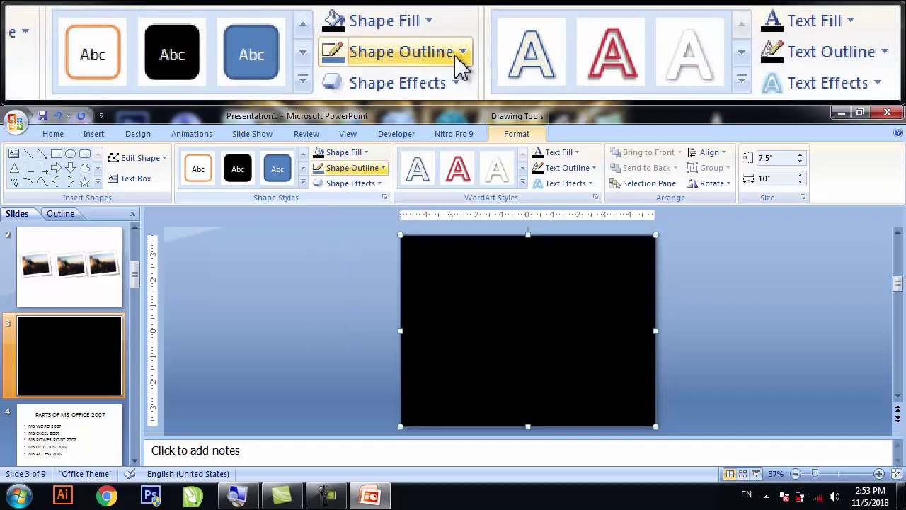
pyautogui.click(383, 168)
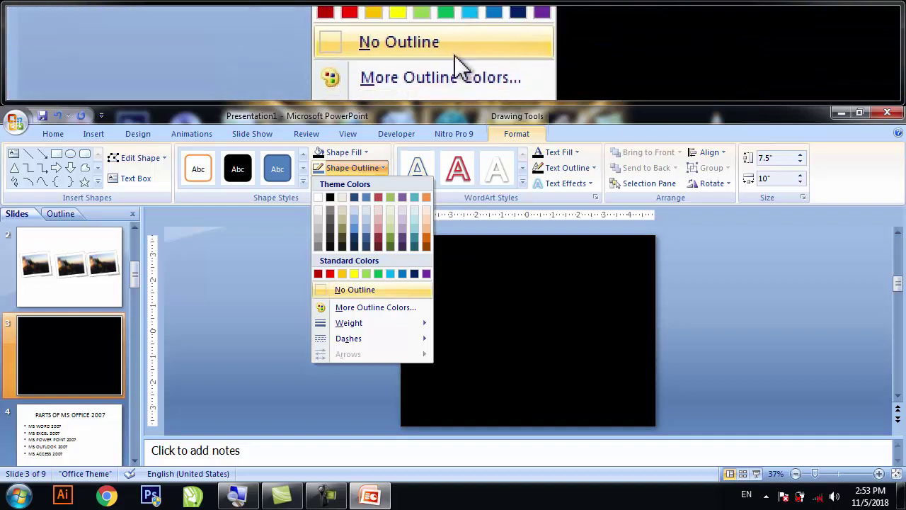
pyautogui.click(383, 290)
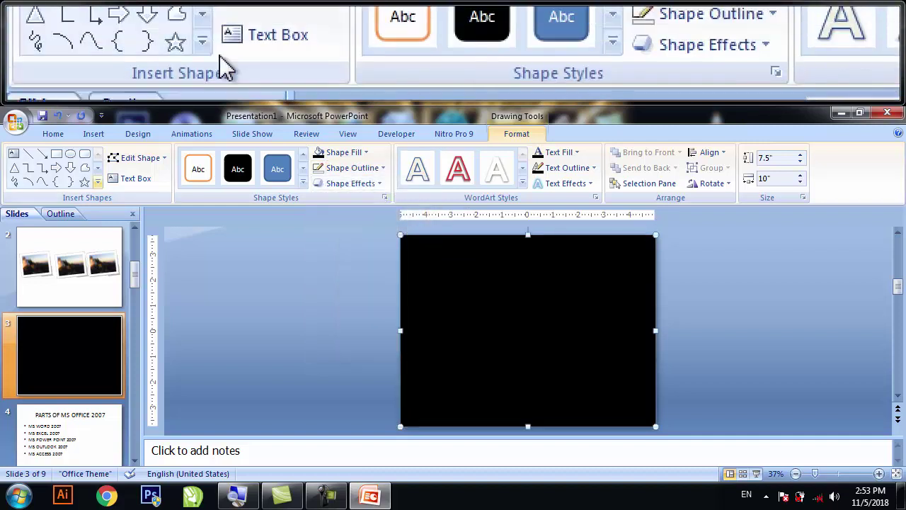
# Draw a five-pointed star of about 0.75" in the upper left of the black rectangle and fill it yellow.
pyautogui.click(84, 181)
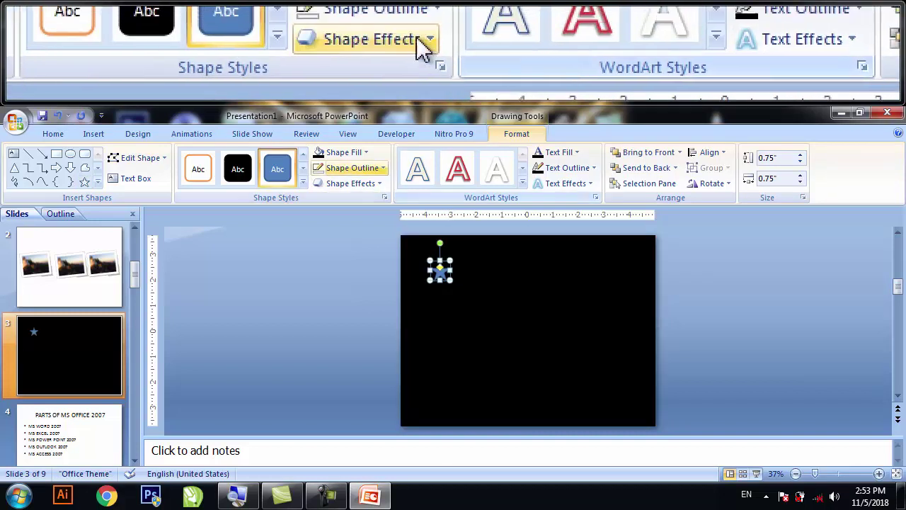
pyautogui.click(339, 152)
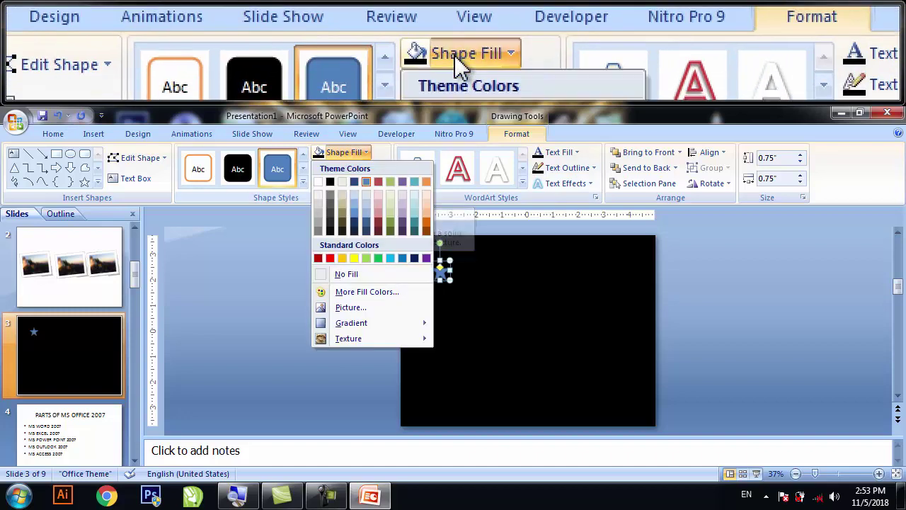
pyautogui.click(352, 260)
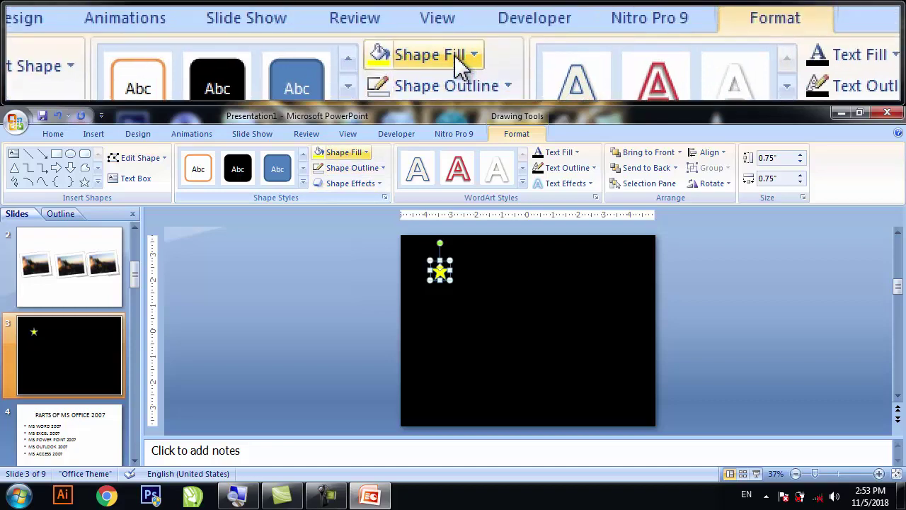
# Change the small star's fill to white and remove its outline.
pyautogui.click(340, 152)
pyautogui.click(319, 182)
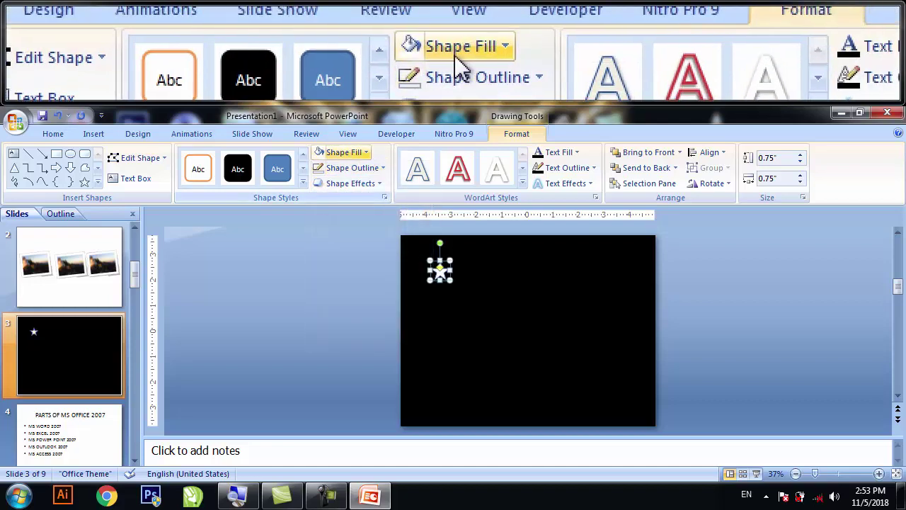
pyautogui.click(352, 168)
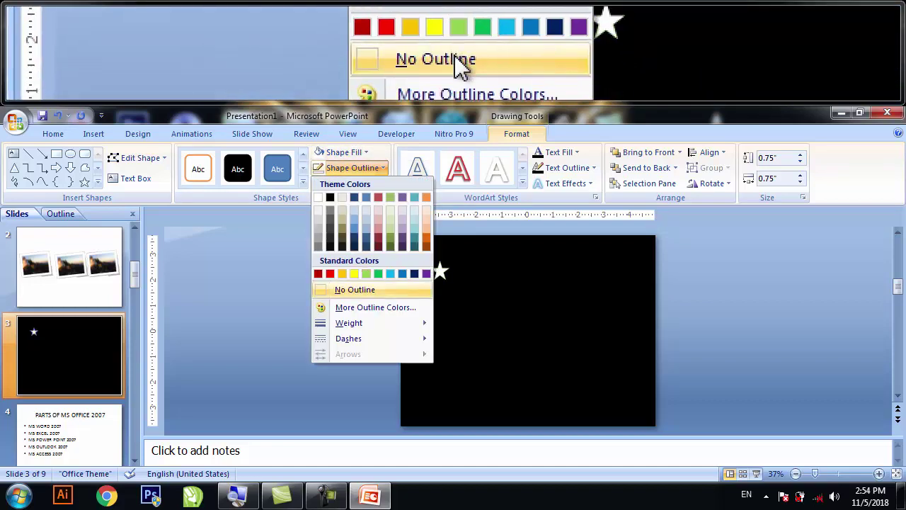
pyautogui.click(360, 289)
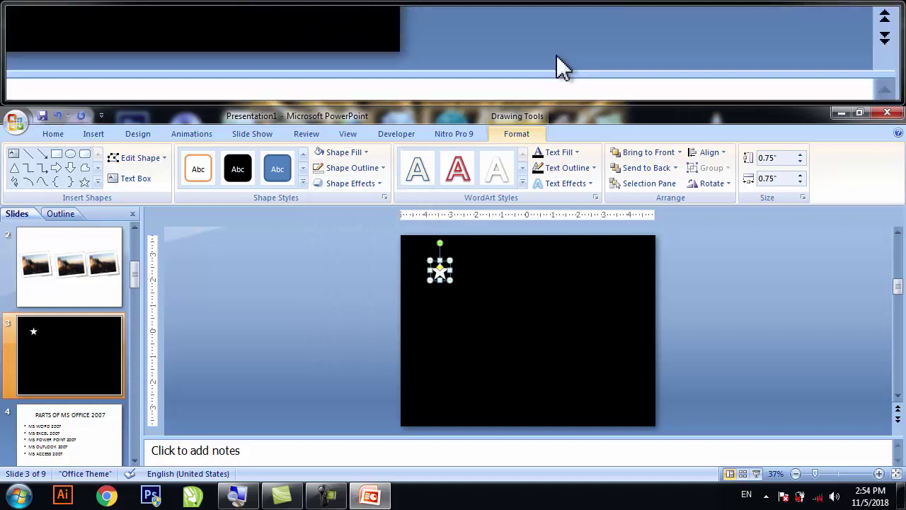
# Reduce the star to about 0.5", duplicate it several times and spread four of the stars over the slide's upper middle and right.
pyautogui.click(879, 473)
pyautogui.click(878, 473)
pyautogui.click(879, 473)
pyautogui.click(879, 473)
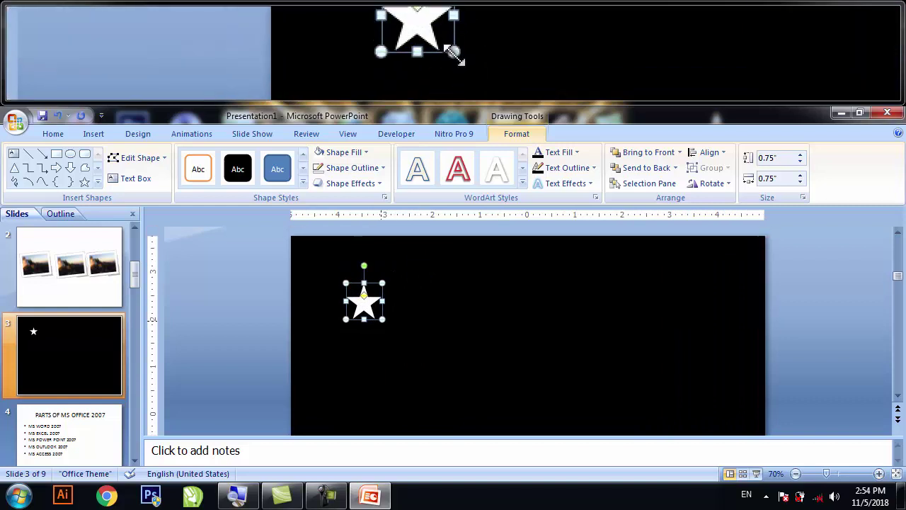
pyautogui.moveTo(377, 319); pyautogui.dragTo(667, 298)
pyautogui.moveTo(409, 346); pyautogui.dragTo(525, 286)
pyautogui.moveTo(391, 337); pyautogui.dragTo(571, 314)
pyautogui.moveTo(388, 333); pyautogui.dragTo(628, 345)
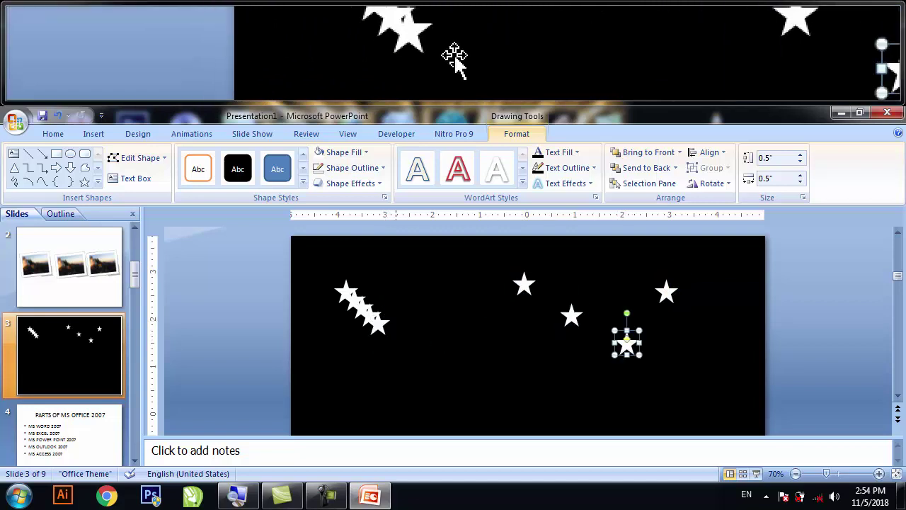
# Spread the remaining clustered star copies apart over the upper half of the black background.
pyautogui.moveTo(386, 331); pyautogui.dragTo(536, 375)
pyautogui.moveTo(457, 57); pyautogui.dragTo(454, 55)
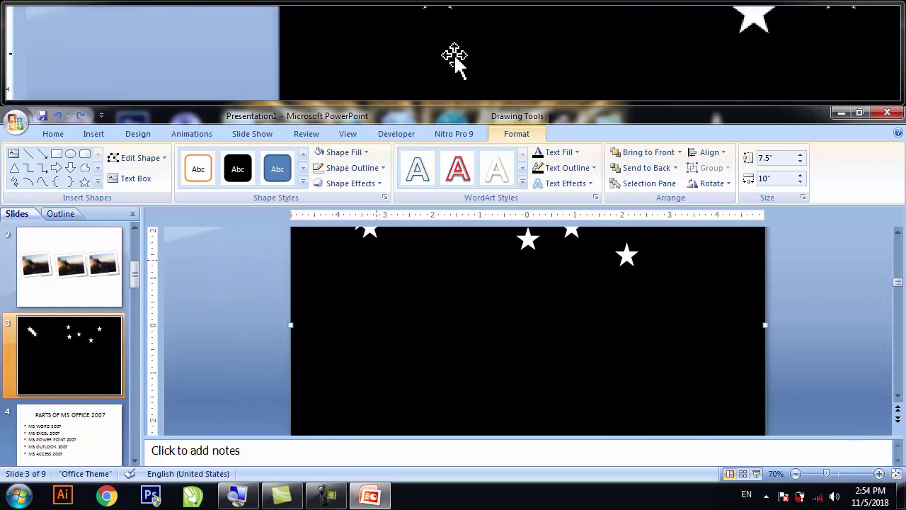
pyautogui.click(372, 311)
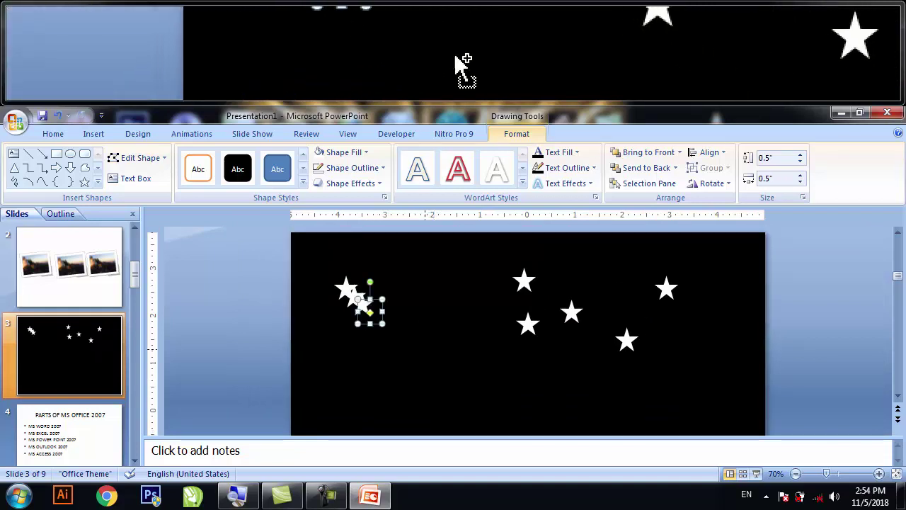
pyautogui.moveTo(371, 317); pyautogui.dragTo(539, 355)
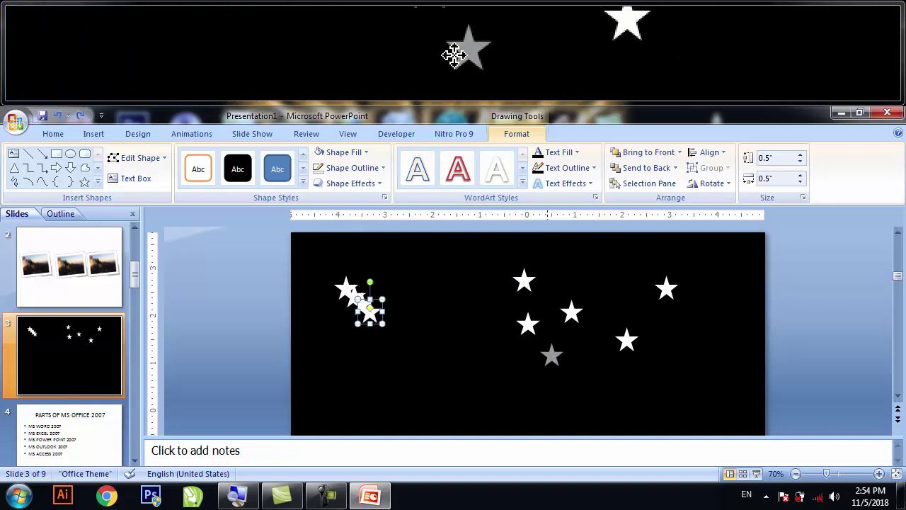
pyautogui.moveTo(577, 385); pyautogui.dragTo(688, 378)
pyautogui.moveTo(365, 303); pyautogui.dragTo(442, 298)
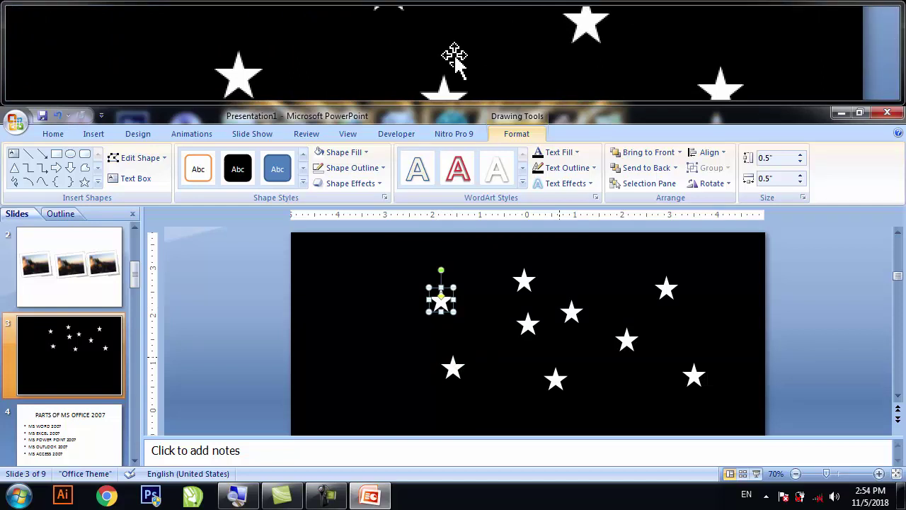
# Draw a crescent moon about 1.42" high and 0.67" wide left of the stars, thinning its crescent and tilting it slightly counterclockwise.
pyautogui.click(98, 182)
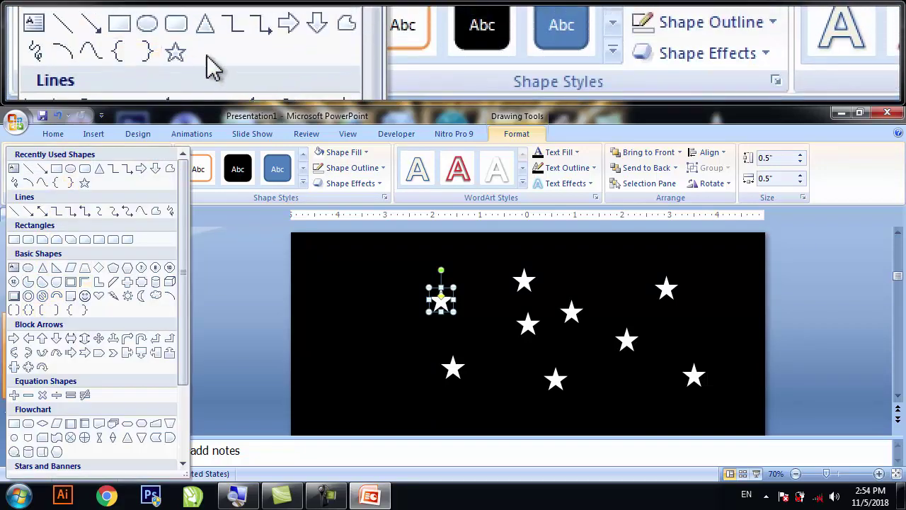
pyautogui.click(142, 296)
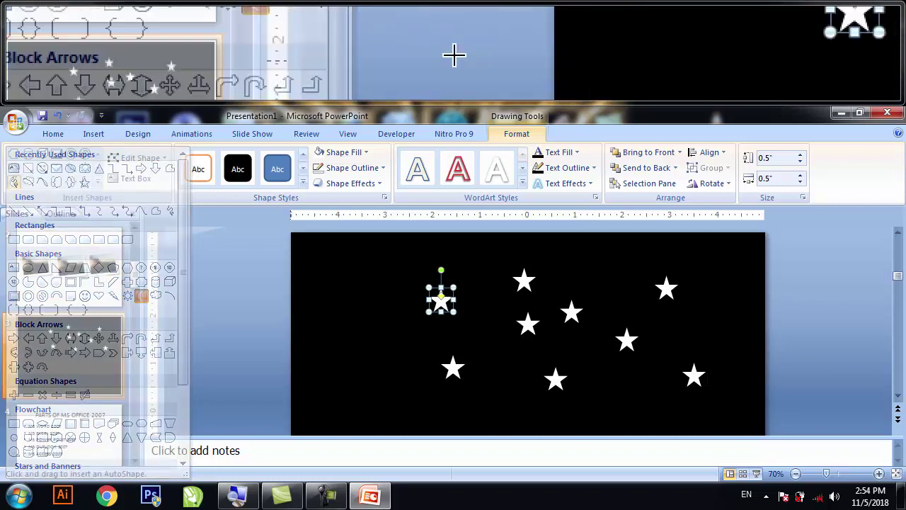
pyautogui.moveTo(391, 284); pyautogui.dragTo(391, 319)
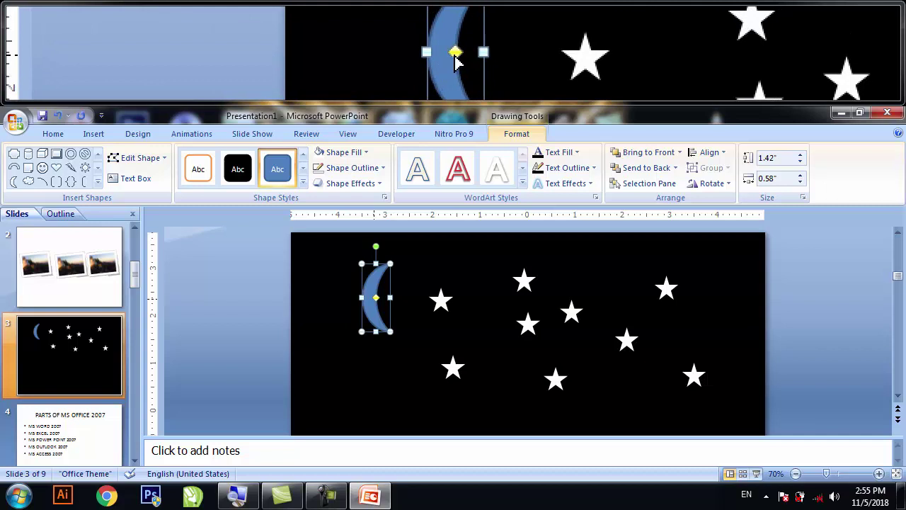
pyautogui.moveTo(375, 297); pyautogui.dragTo(370, 297)
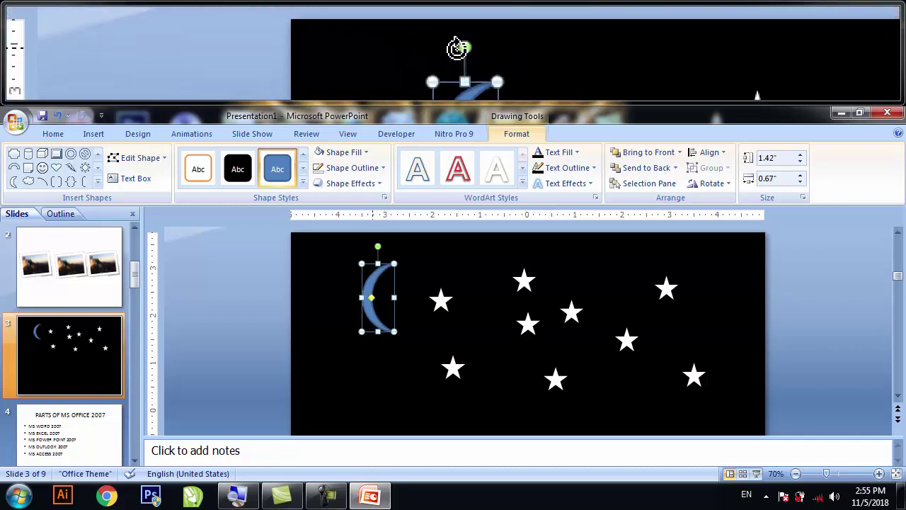
pyautogui.moveTo(378, 246); pyautogui.dragTo(366, 248)
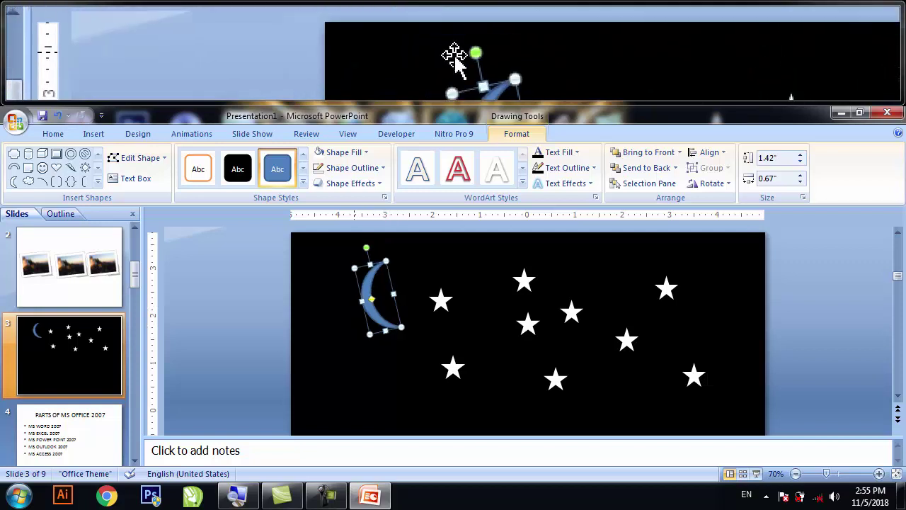
# Move the crescent moon slightly lower and to the left with less tilt, and give it a white fill with no outline.
pyautogui.moveTo(369, 312); pyautogui.dragTo(352, 345)
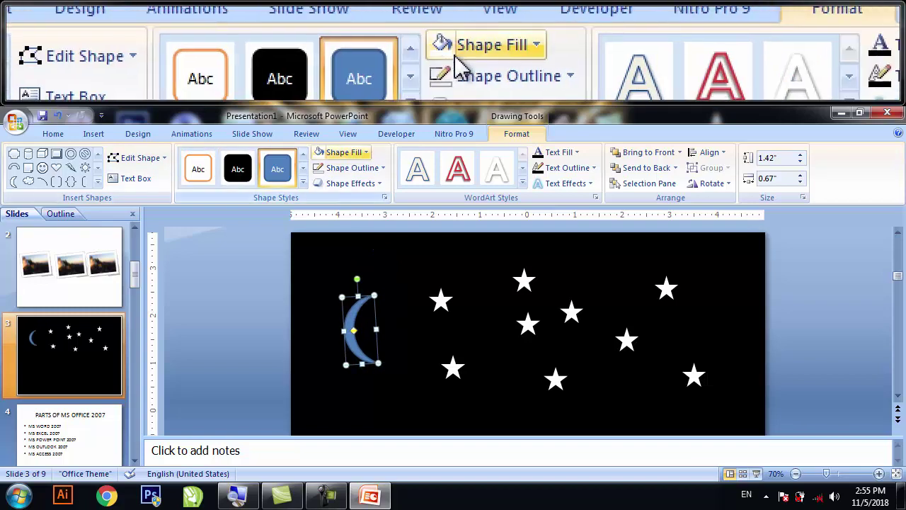
pyautogui.click(323, 152)
pyautogui.click(317, 182)
pyautogui.click(346, 167)
pyautogui.click(339, 289)
pyautogui.scroll(-1, 376, 298)
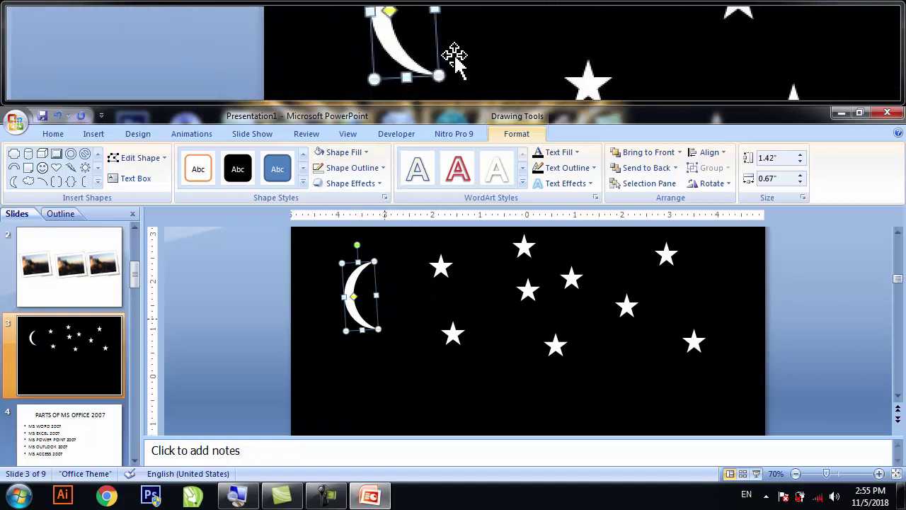
pyautogui.click(795, 474)
pyautogui.click(796, 473)
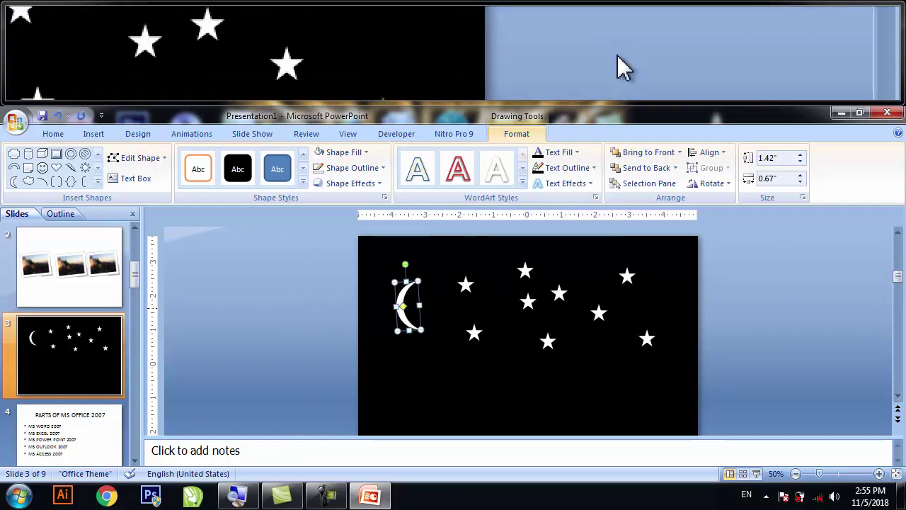
pyautogui.click(752, 324)
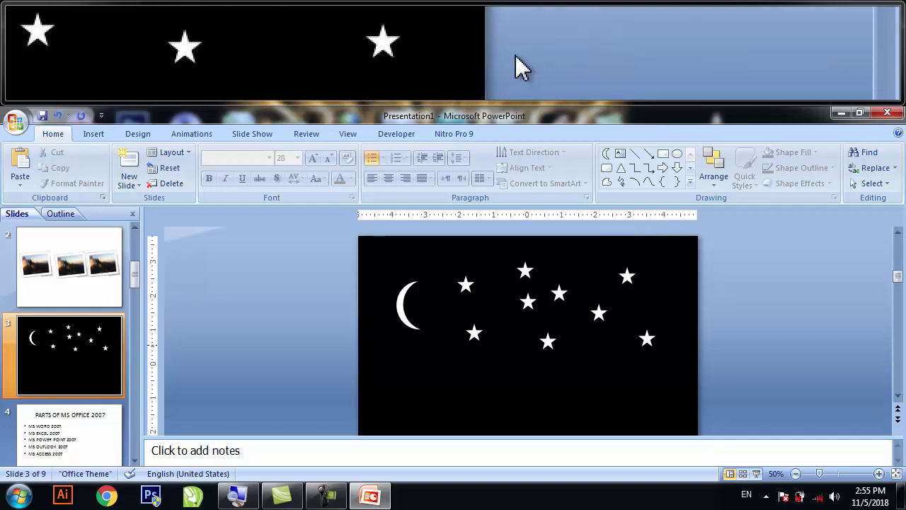
# Add a new slide with the Blank layout after the night-sky slide.
pyautogui.click(95, 133)
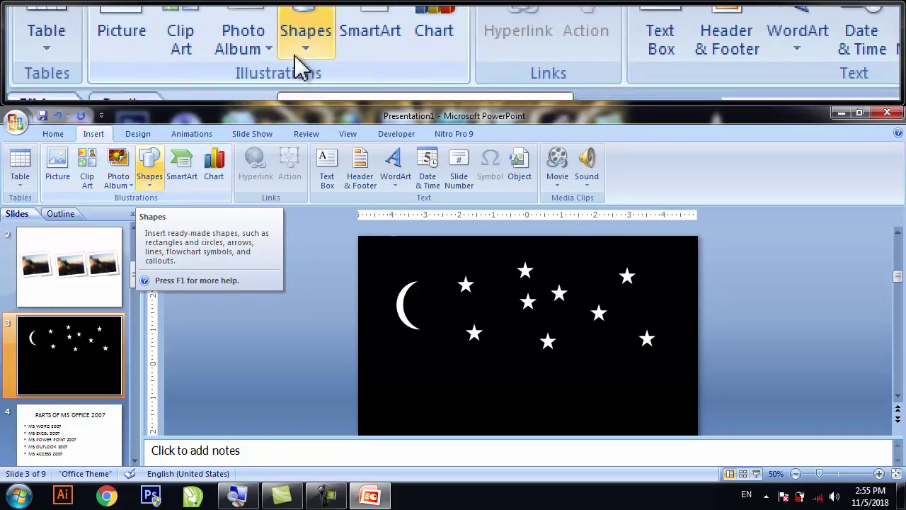
pyautogui.click(66, 134)
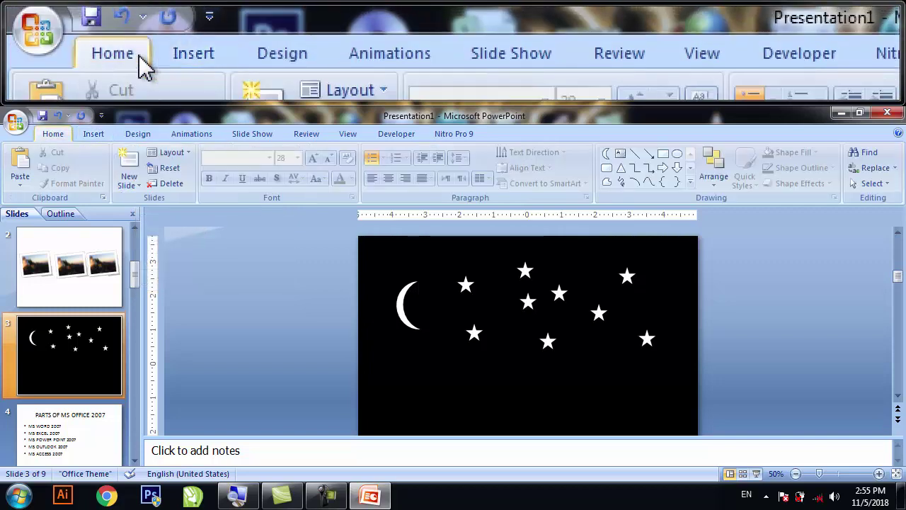
pyautogui.click(133, 183)
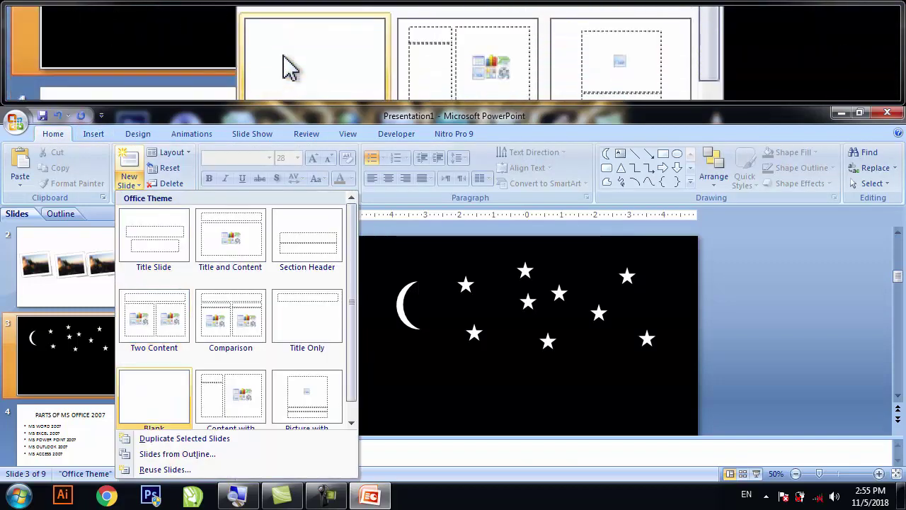
pyautogui.click(139, 388)
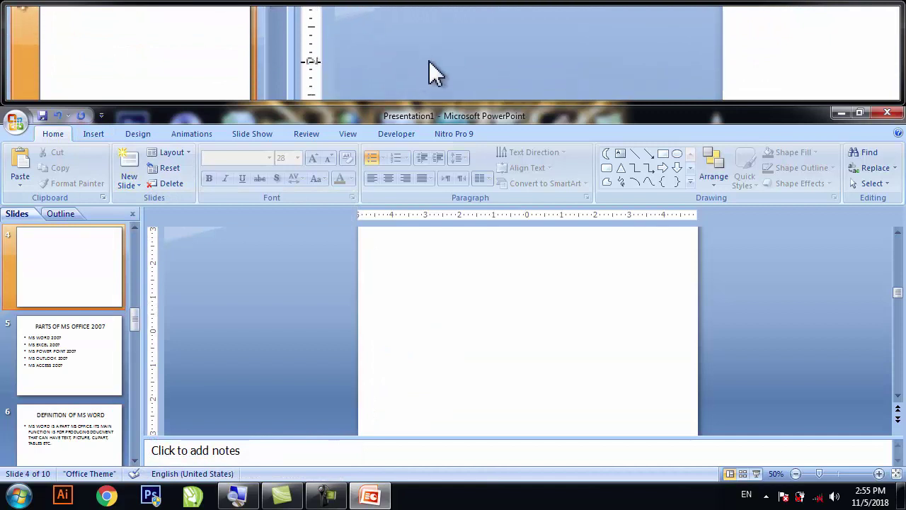
pyautogui.press('alt')
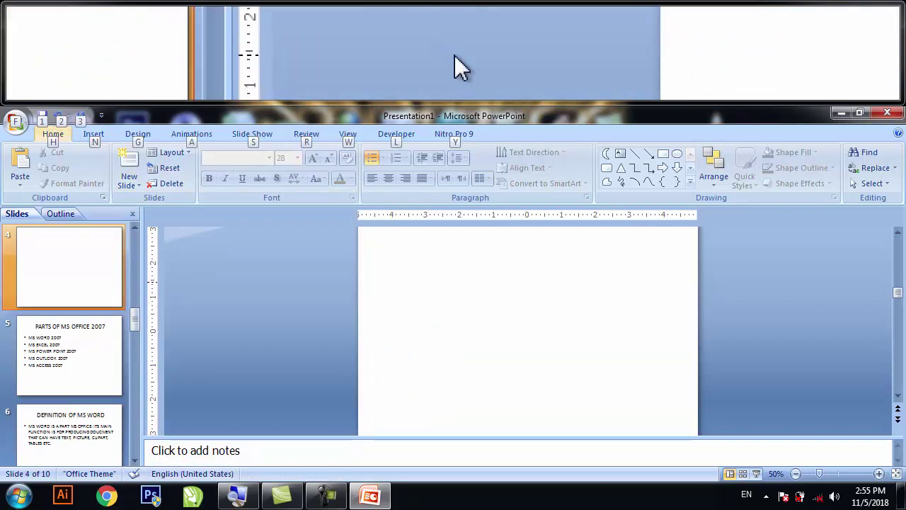
pyautogui.press('alt')
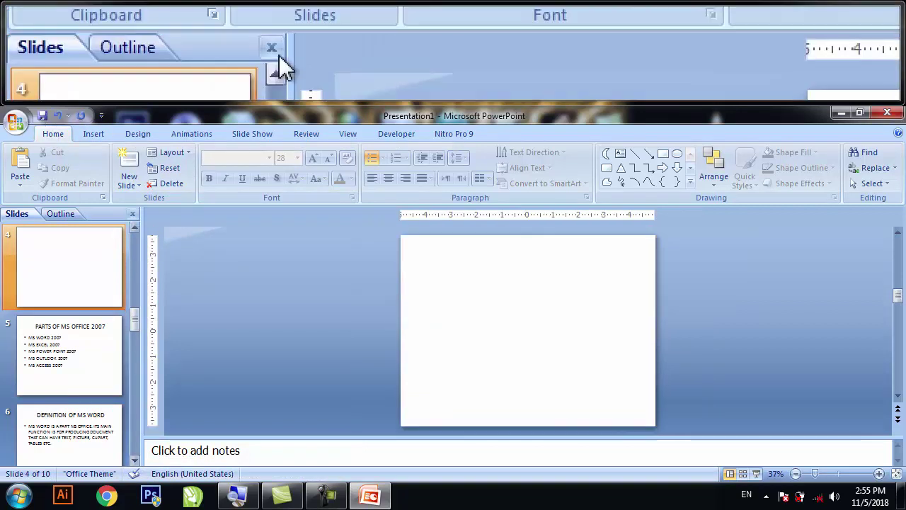
pyautogui.click(130, 184)
pyautogui.click(130, 183)
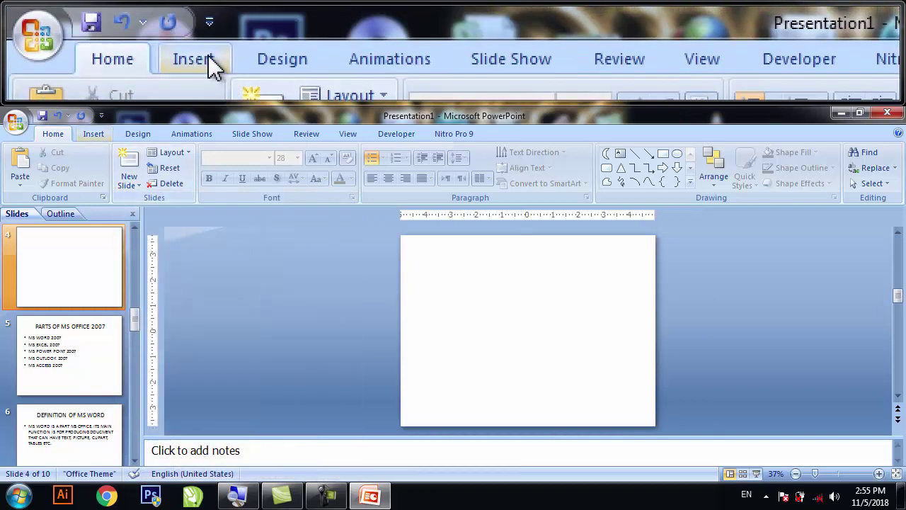
# Insert a pyramid-style SmartArt list on the blank slide, labelling its first box WORD and starting the second with EXC.
pyautogui.click(101, 132)
pyautogui.click(185, 177)
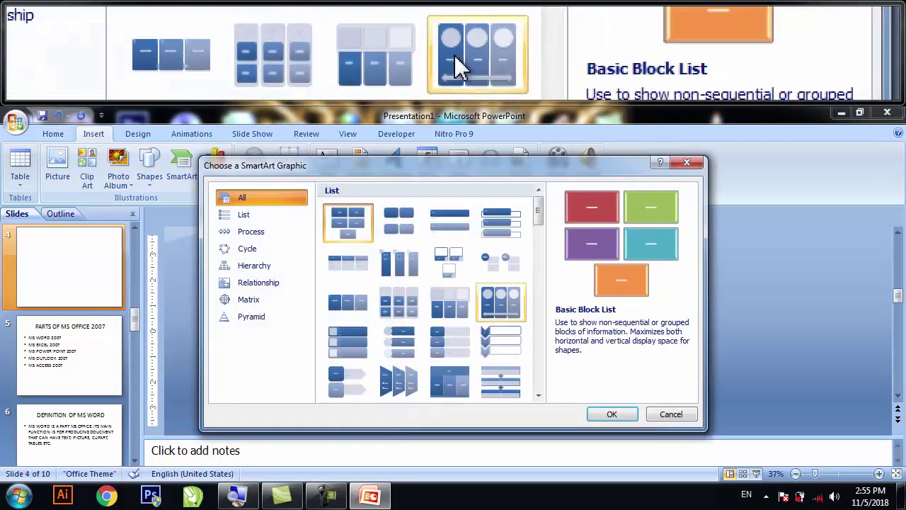
pyautogui.moveTo(536, 210); pyautogui.dragTo(538, 230)
pyautogui.click(348, 281)
pyautogui.click(602, 413)
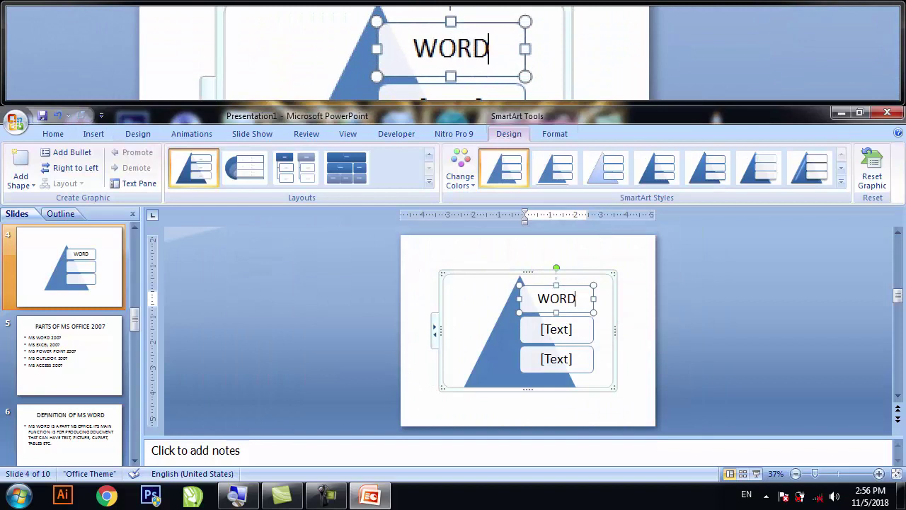
pyautogui.click(566, 331)
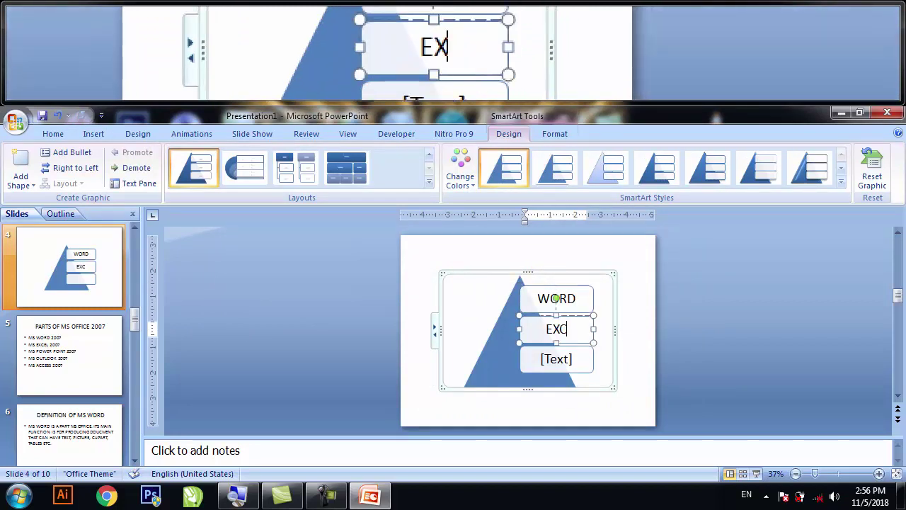